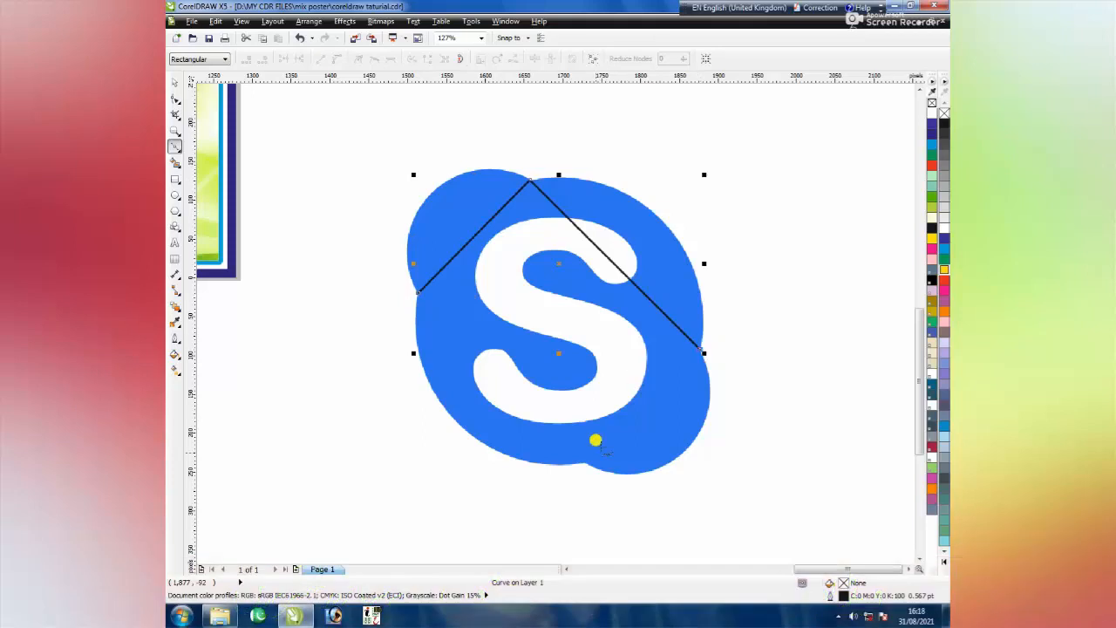
# Close the four-sided outline over the Skype logo and convert its upper-left segment to a curve that follows the logo's rounded edge.
pyautogui.click(586, 462)
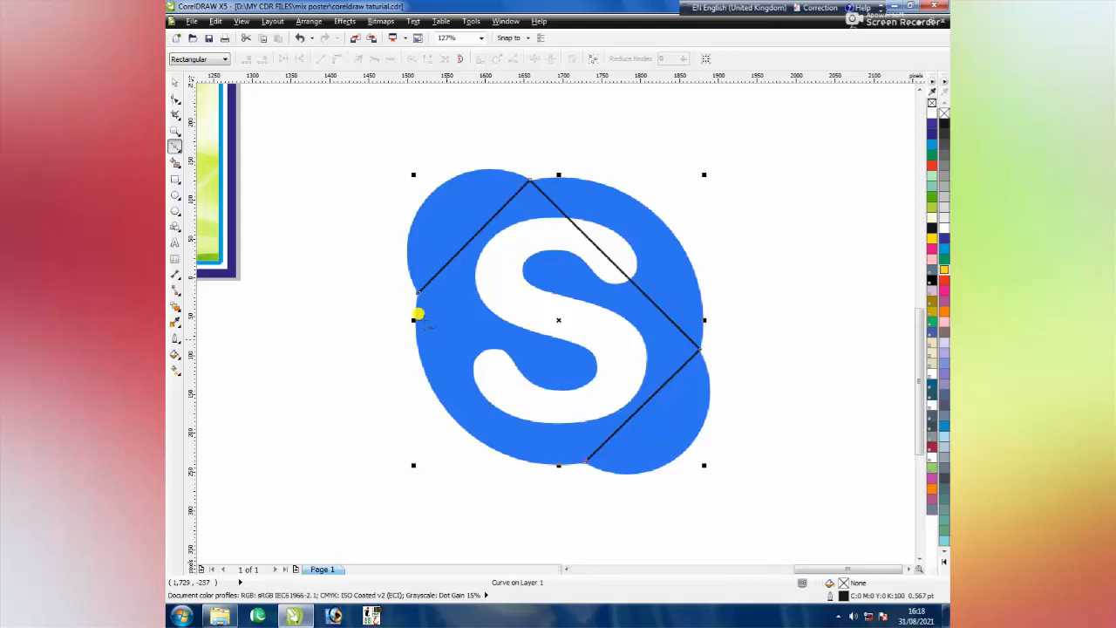
pyautogui.click(415, 289)
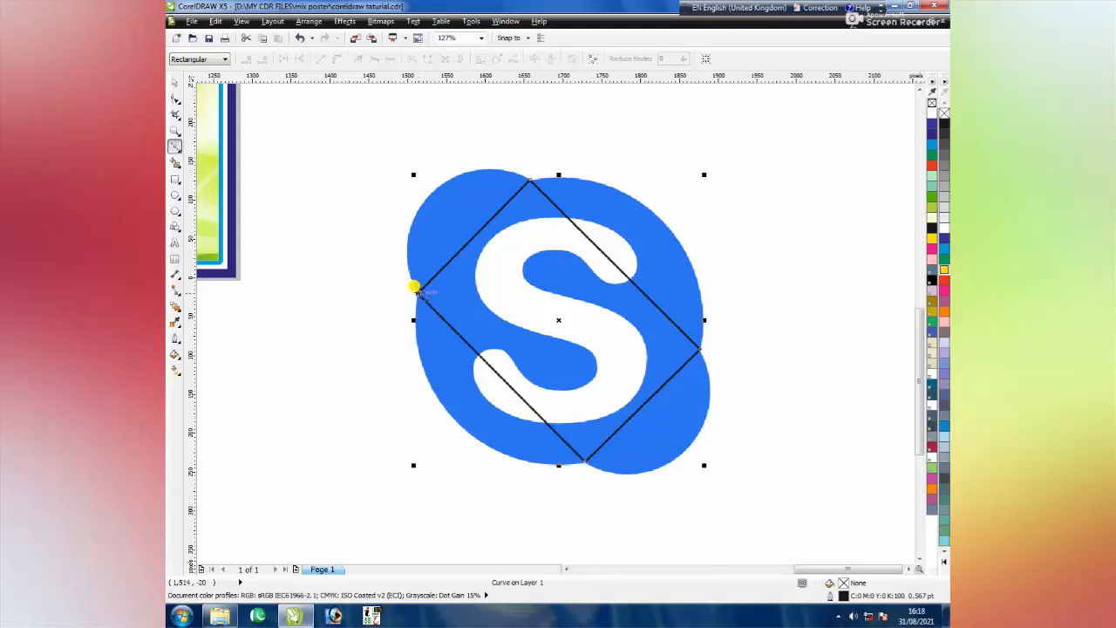
pyautogui.click(177, 101)
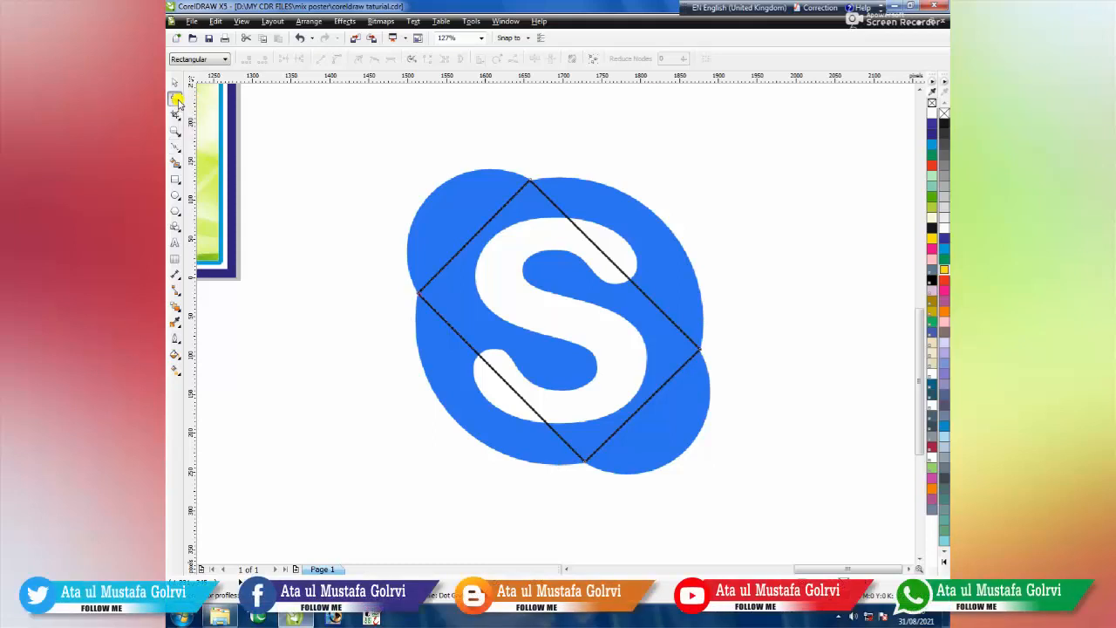
pyautogui.click(475, 237)
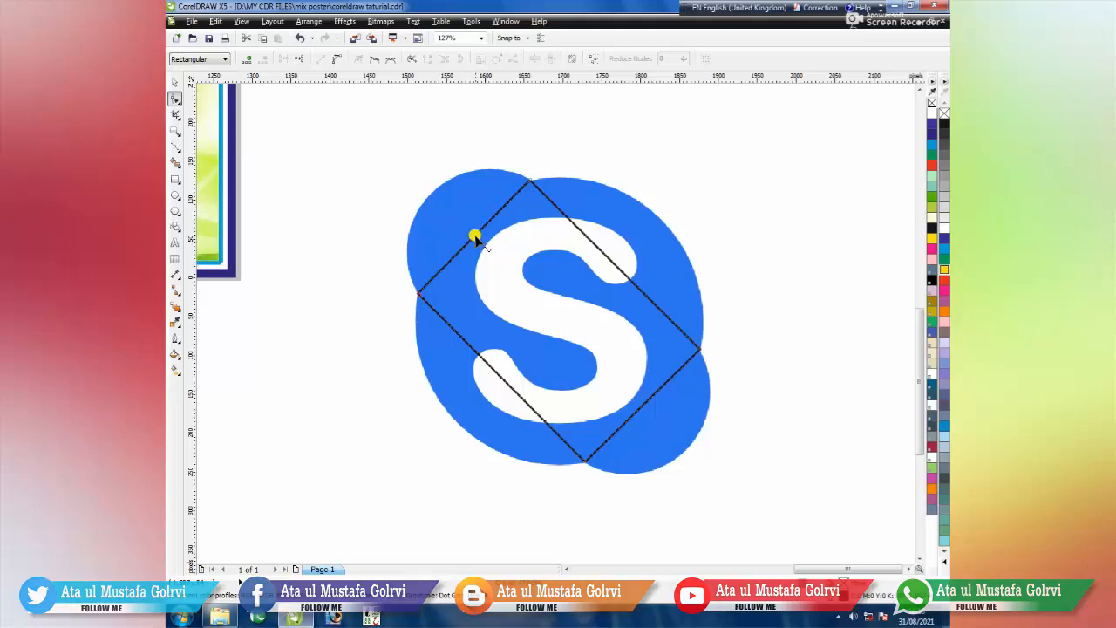
pyautogui.rightClick(475, 238)
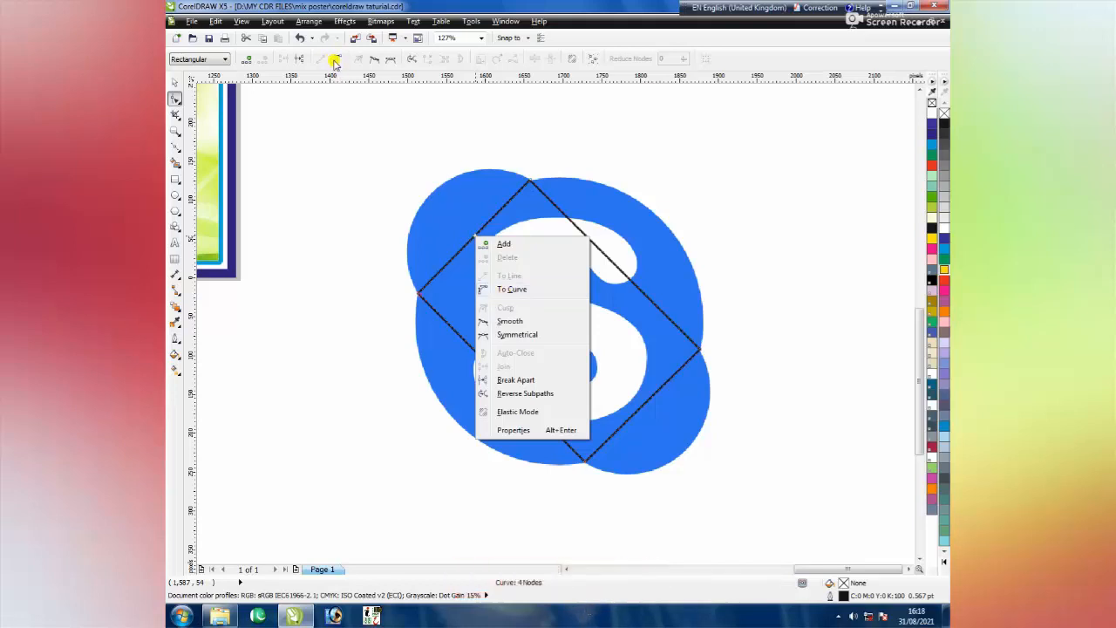
pyautogui.click(515, 292)
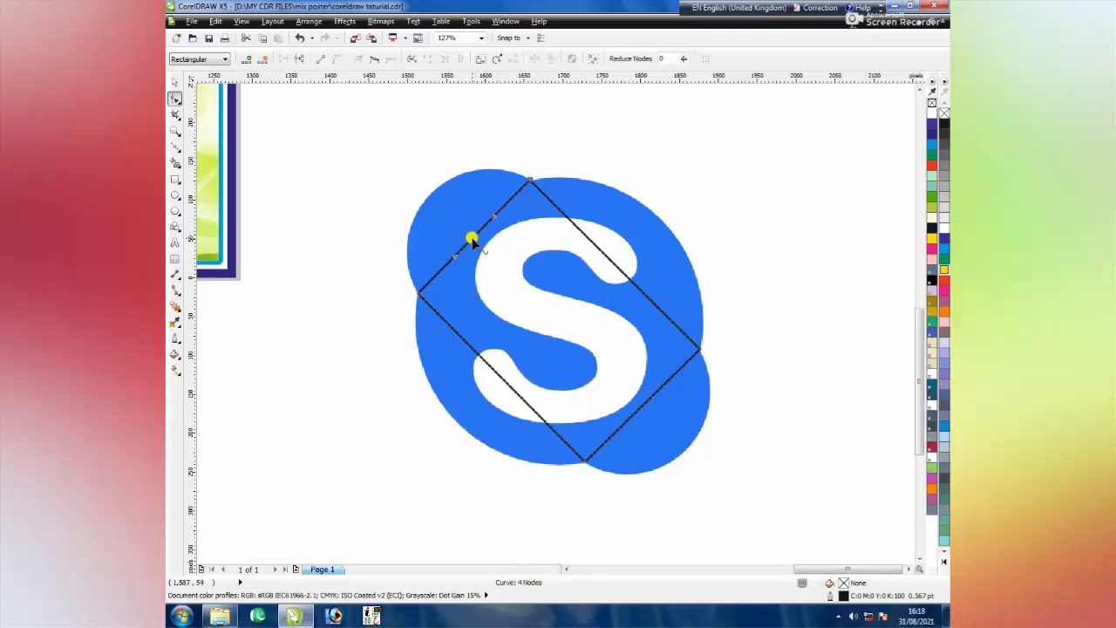
pyautogui.moveTo(472, 241); pyautogui.dragTo(452, 149)
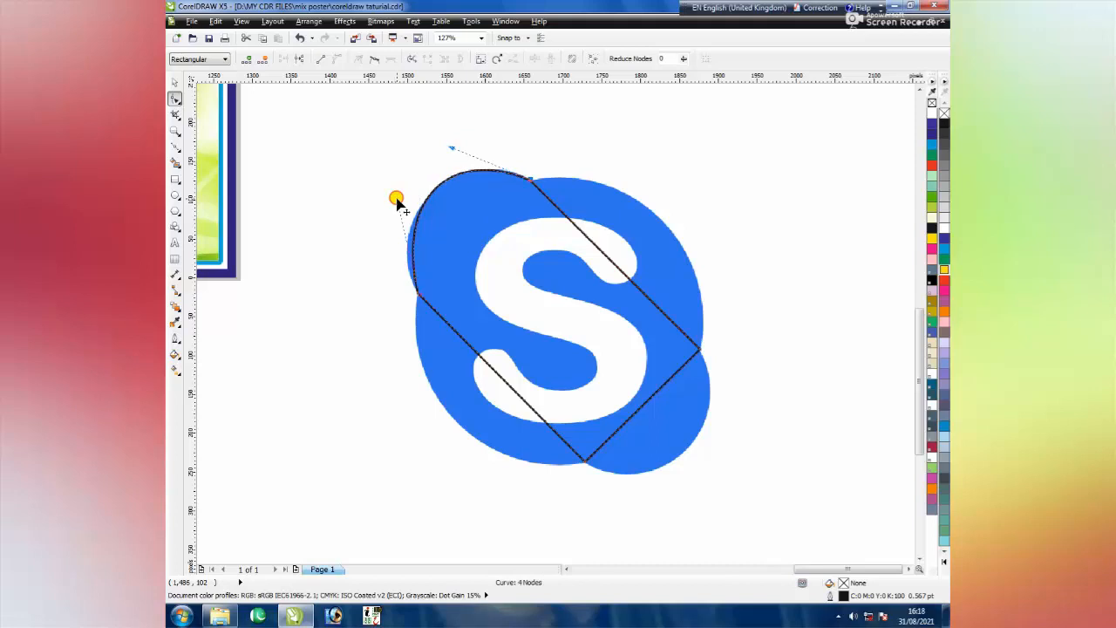
pyautogui.moveTo(397, 201); pyautogui.dragTo(382, 216)
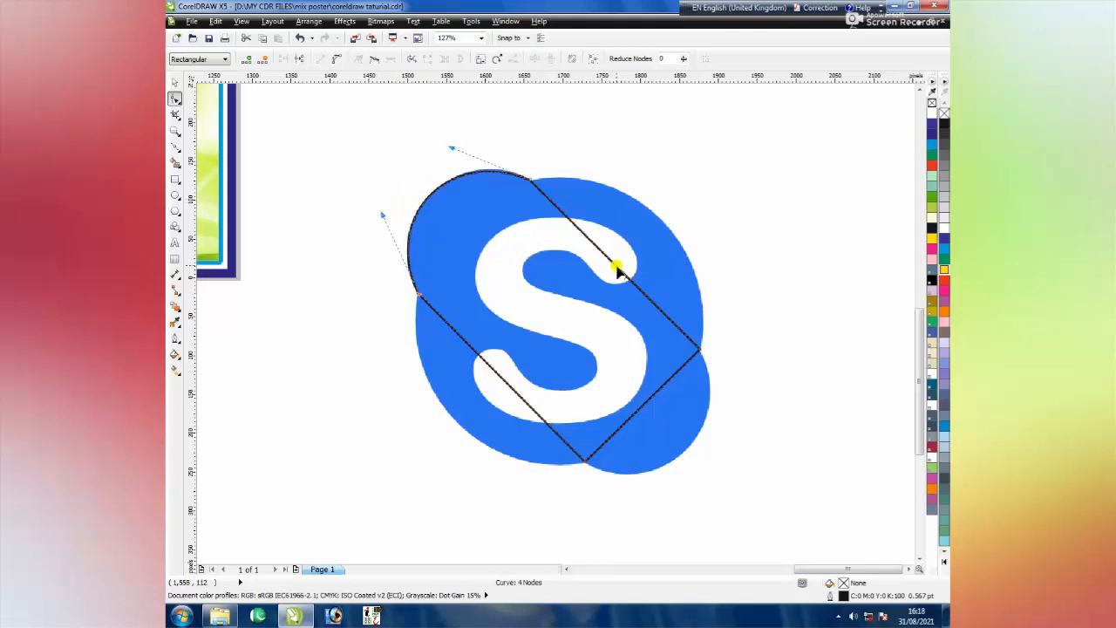
# Convert the outline's upper-right segment to a curve and shape it along the logo's upper-right edge.
pyautogui.click(617, 270)
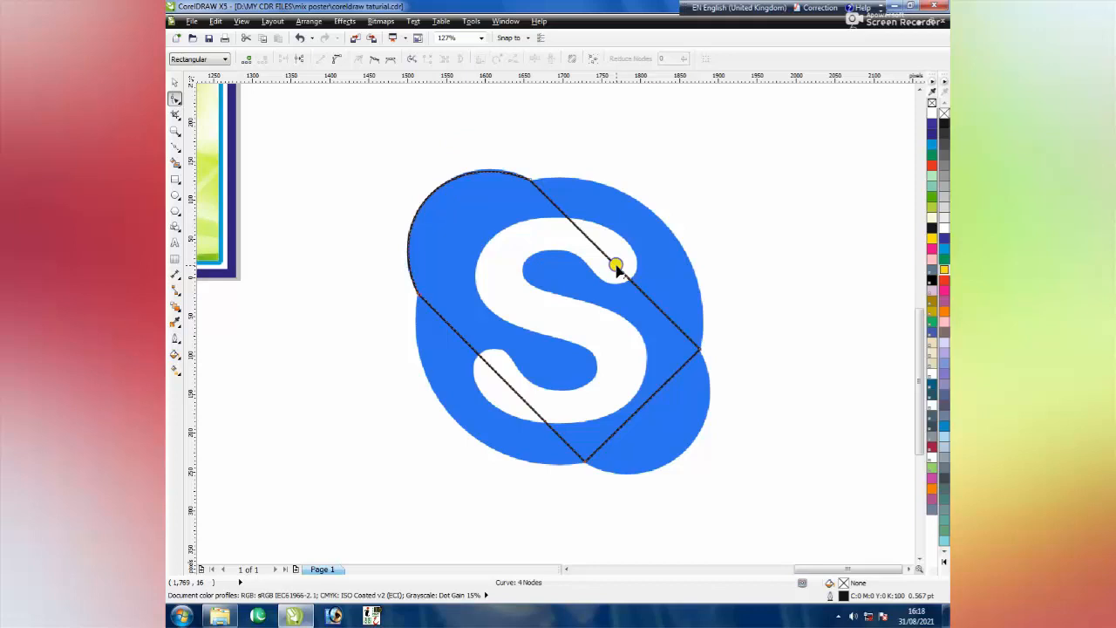
pyautogui.rightClick(617, 270)
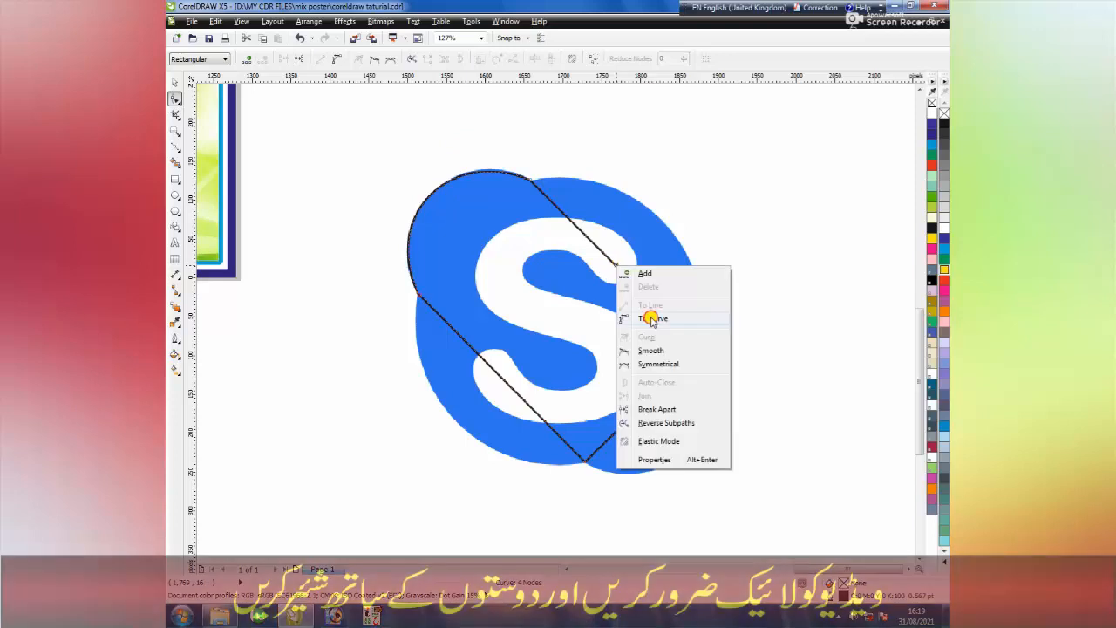
pyautogui.click(652, 320)
pyautogui.moveTo(616, 264); pyautogui.dragTo(663, 225)
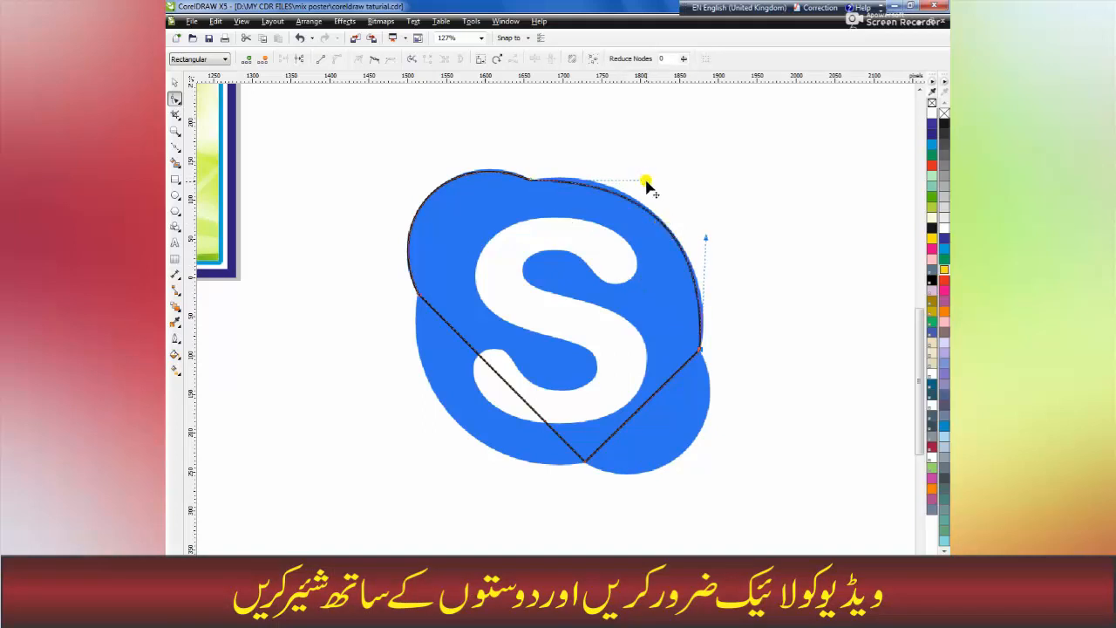
pyautogui.moveTo(647, 184); pyautogui.dragTo(645, 174)
pyautogui.moveTo(706, 237); pyautogui.dragTo(709, 246)
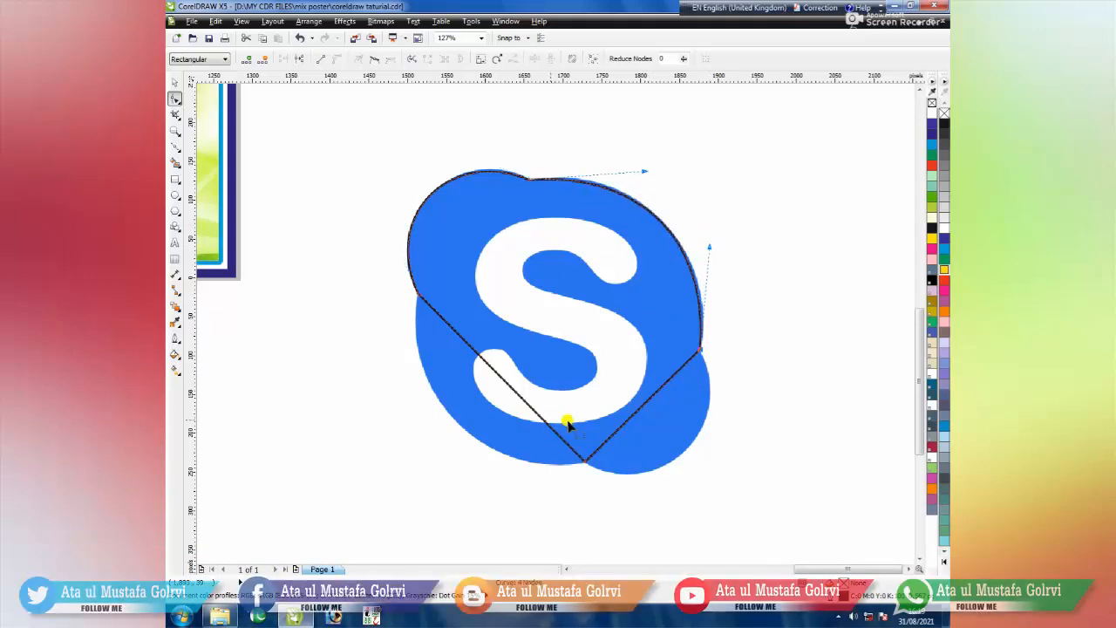
# Convert the outline's lower-left segment to a curve and adjust both its handles to match the logo's lower-left edge.
pyautogui.click(493, 372)
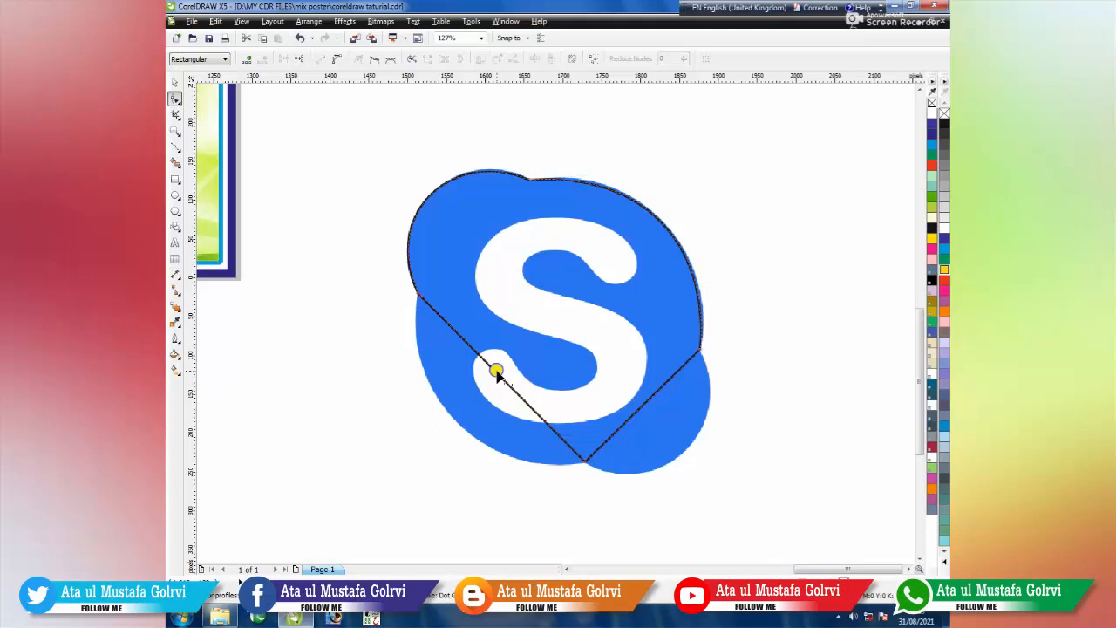
pyautogui.rightClick(494, 373)
pyautogui.click(527, 423)
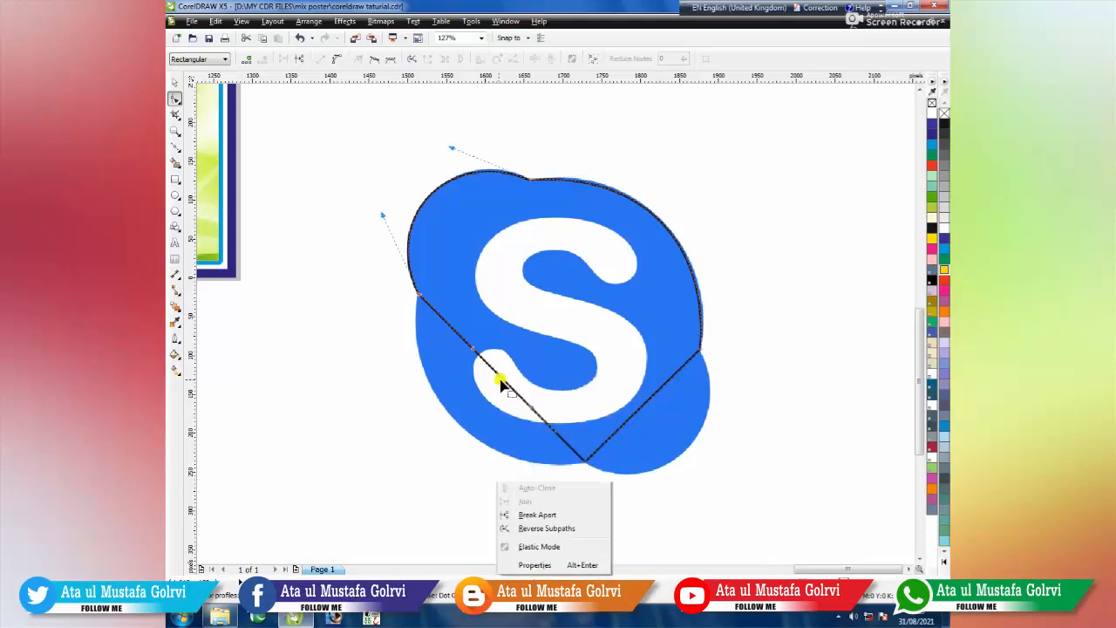
pyautogui.click(501, 383)
pyautogui.moveTo(488, 390); pyautogui.dragTo(468, 476)
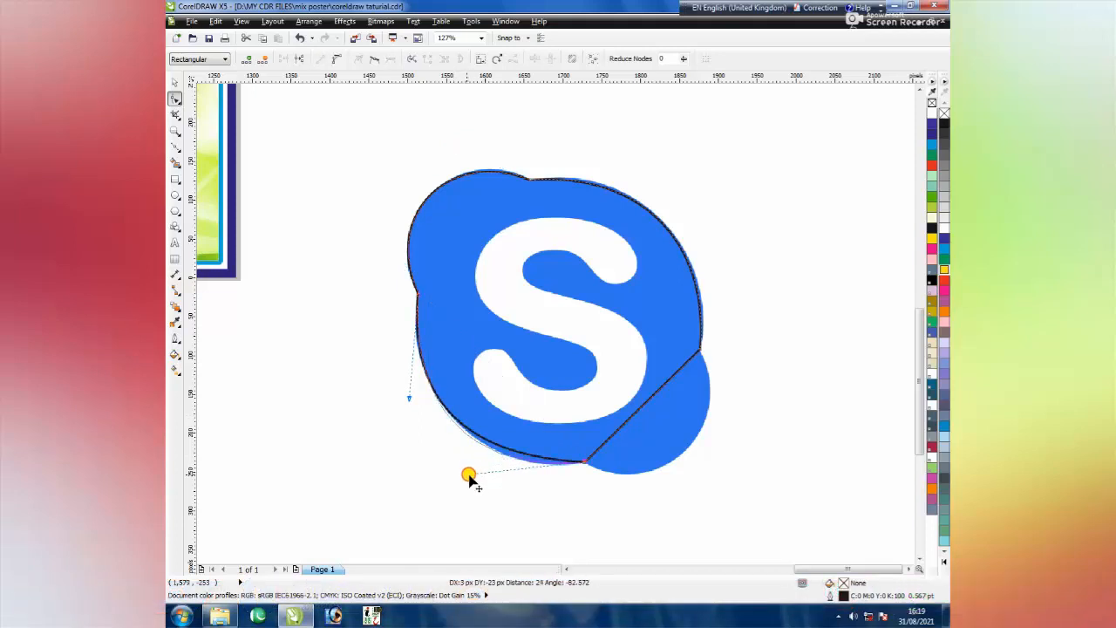
pyautogui.click(409, 398)
pyautogui.moveTo(411, 399); pyautogui.dragTo(415, 397)
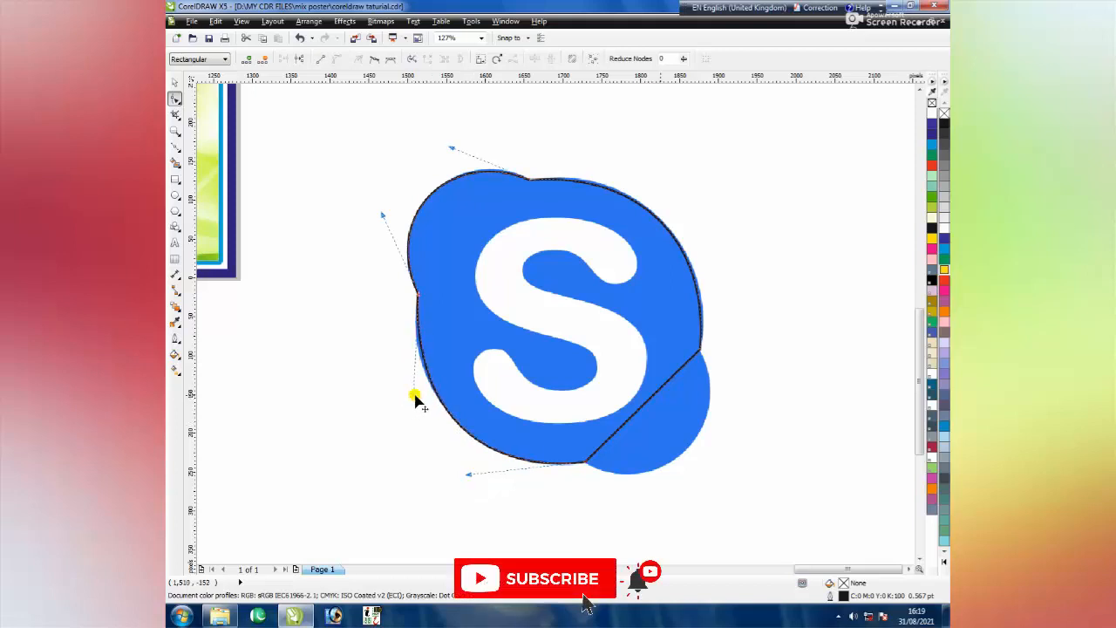
pyautogui.moveTo(410, 398); pyautogui.dragTo(406, 389)
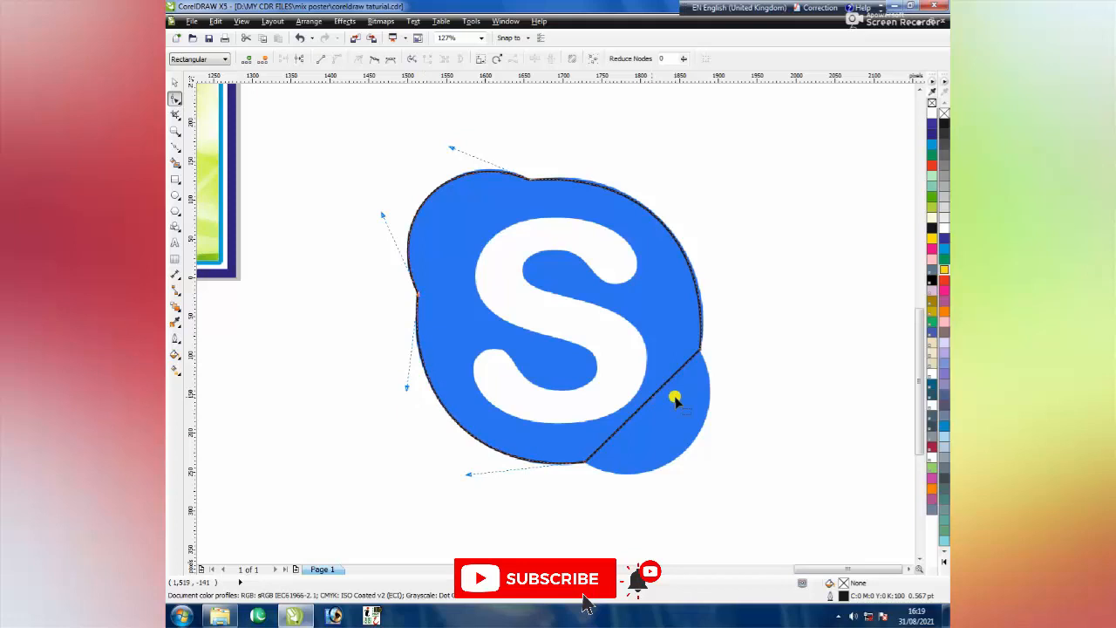
# Convert the outline's lower-right segment to a curve and adjust its handles until it follows the logo's lower-right bulge.
pyautogui.rightClick(647, 403)
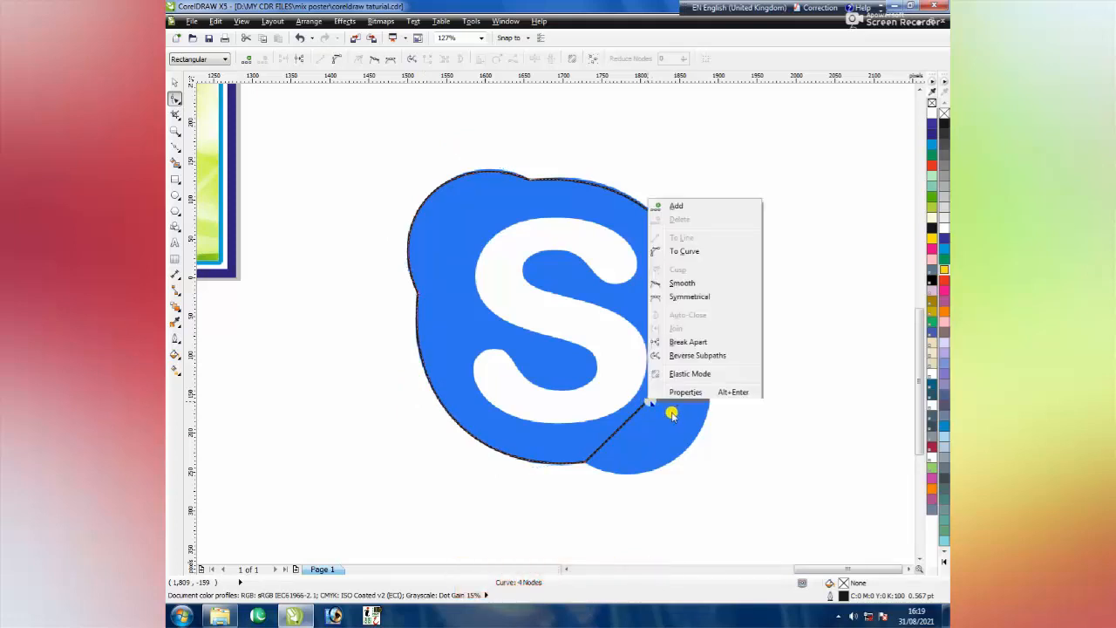
pyautogui.click(677, 252)
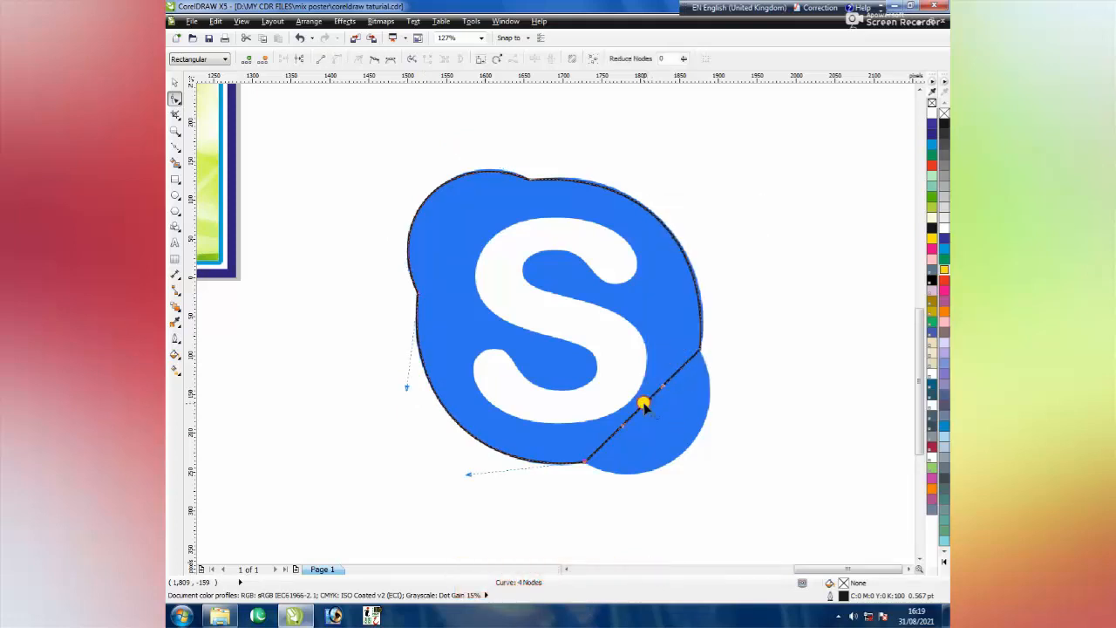
pyautogui.moveTo(643, 404); pyautogui.dragTo(691, 449)
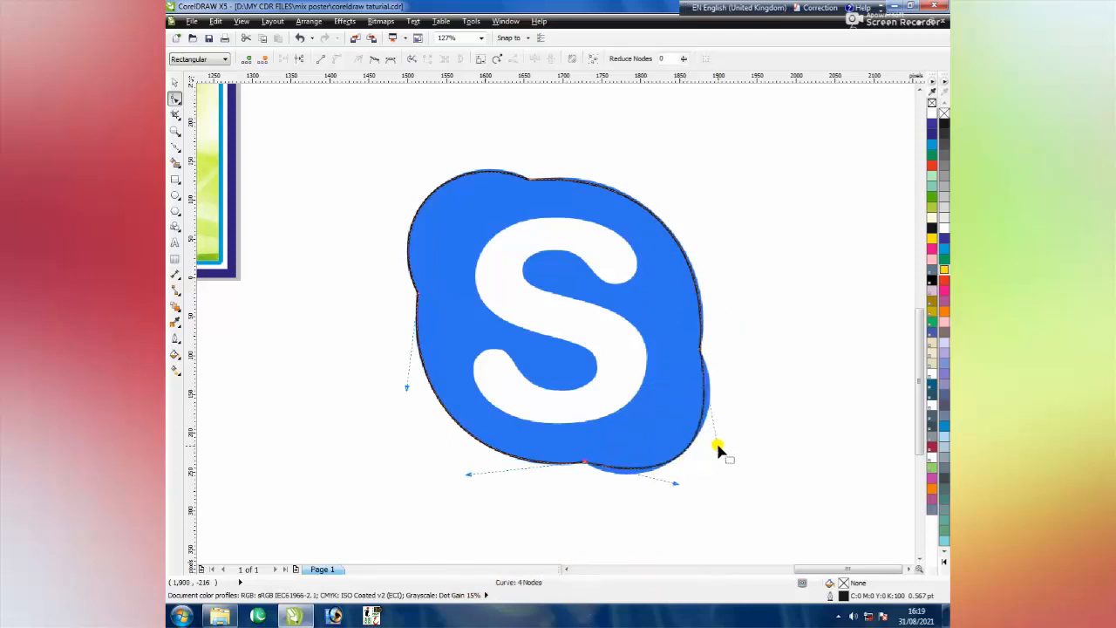
pyautogui.click(700, 351)
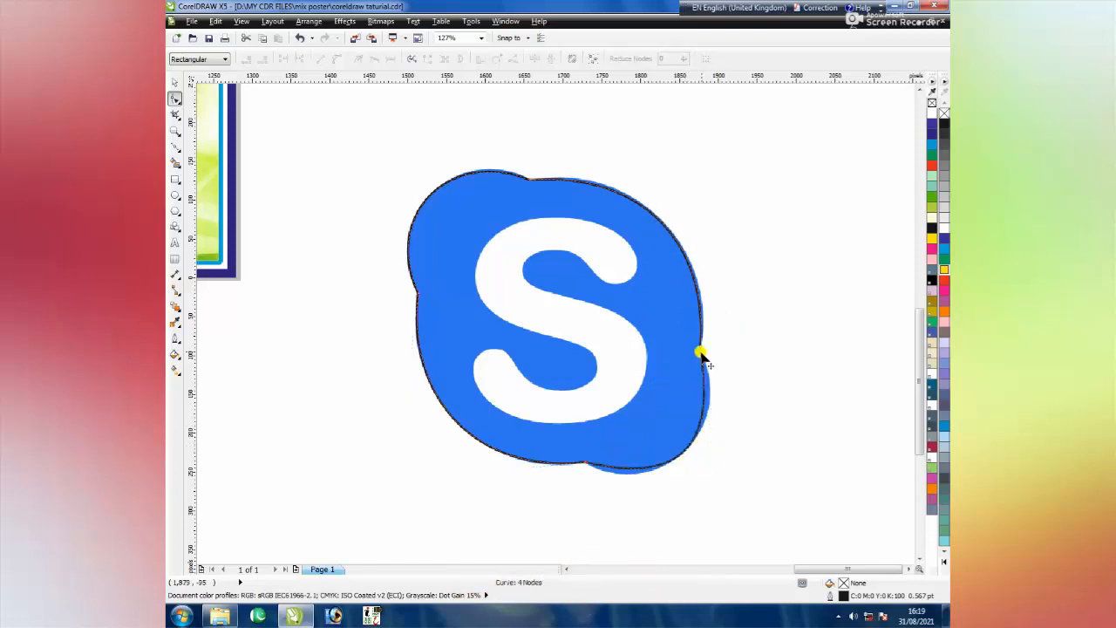
pyautogui.moveTo(700, 351); pyautogui.dragTo(703, 358)
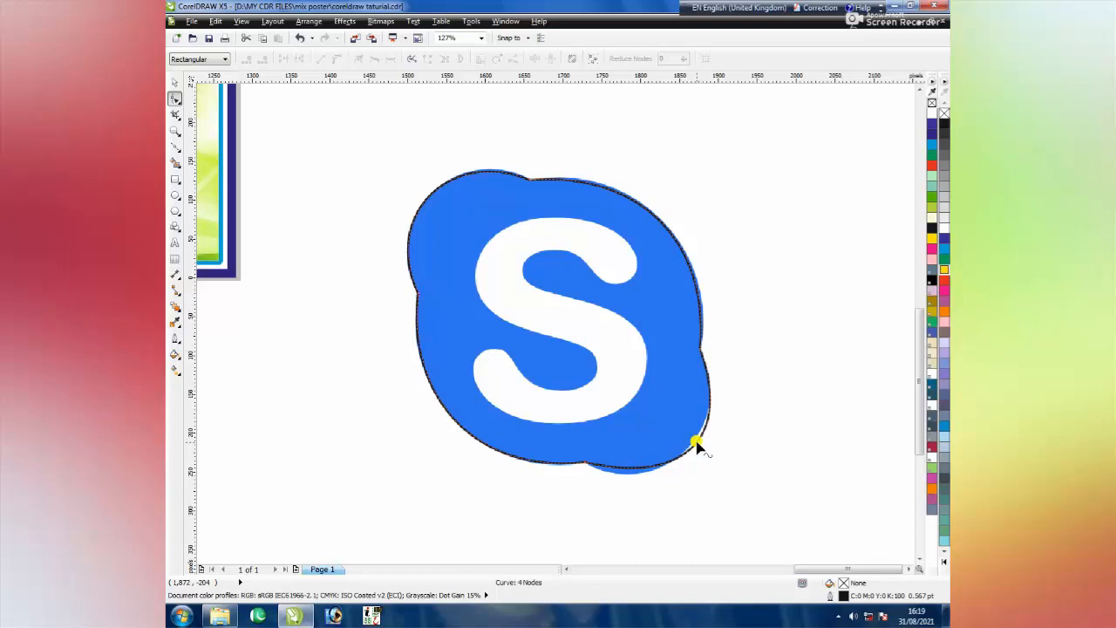
pyautogui.click(700, 351)
pyautogui.moveTo(737, 448); pyautogui.dragTo(728, 448)
pyautogui.moveTo(677, 484); pyautogui.dragTo(647, 497)
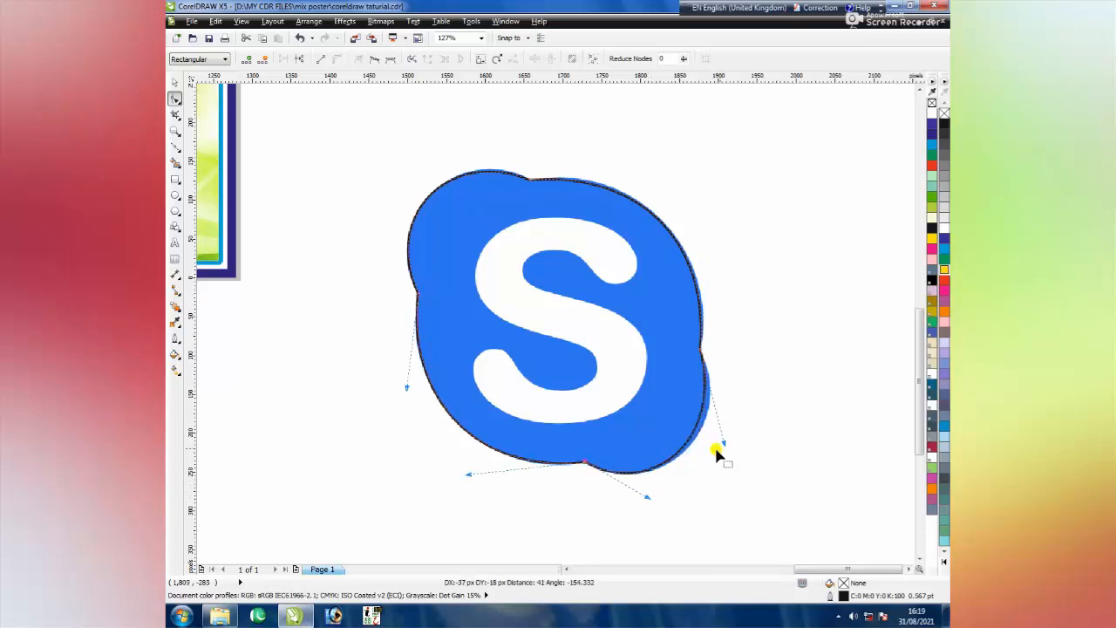
pyautogui.moveTo(724, 444); pyautogui.dragTo(737, 441)
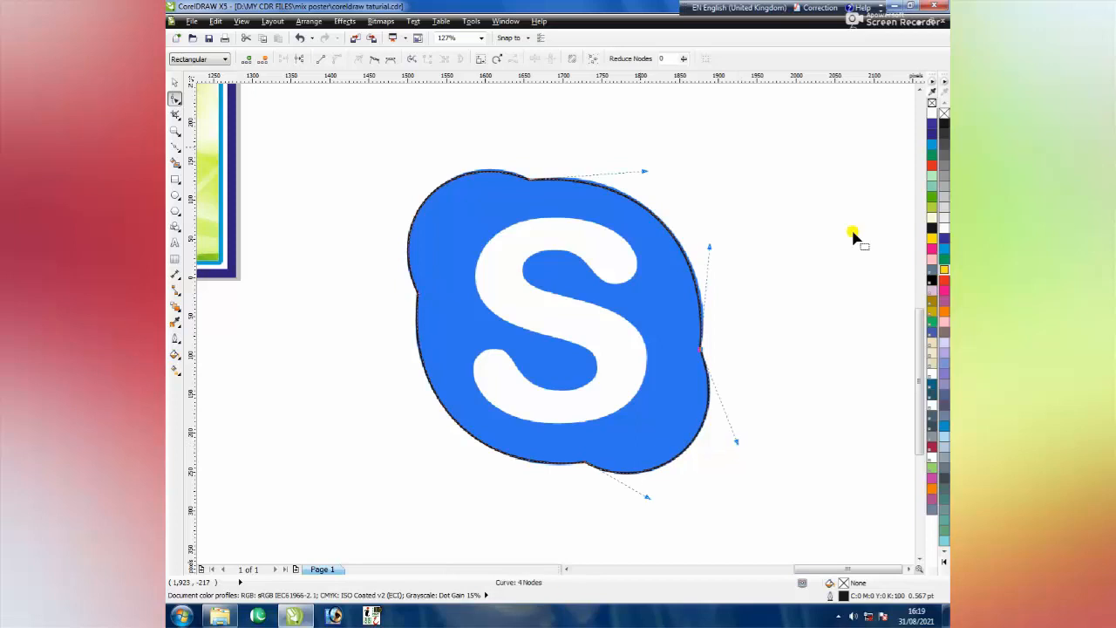
# Fill the traced shape with light blue (C:72 M:0 Y:7 K:0) and move it to the right of the original logo.
pyautogui.click(175, 82)
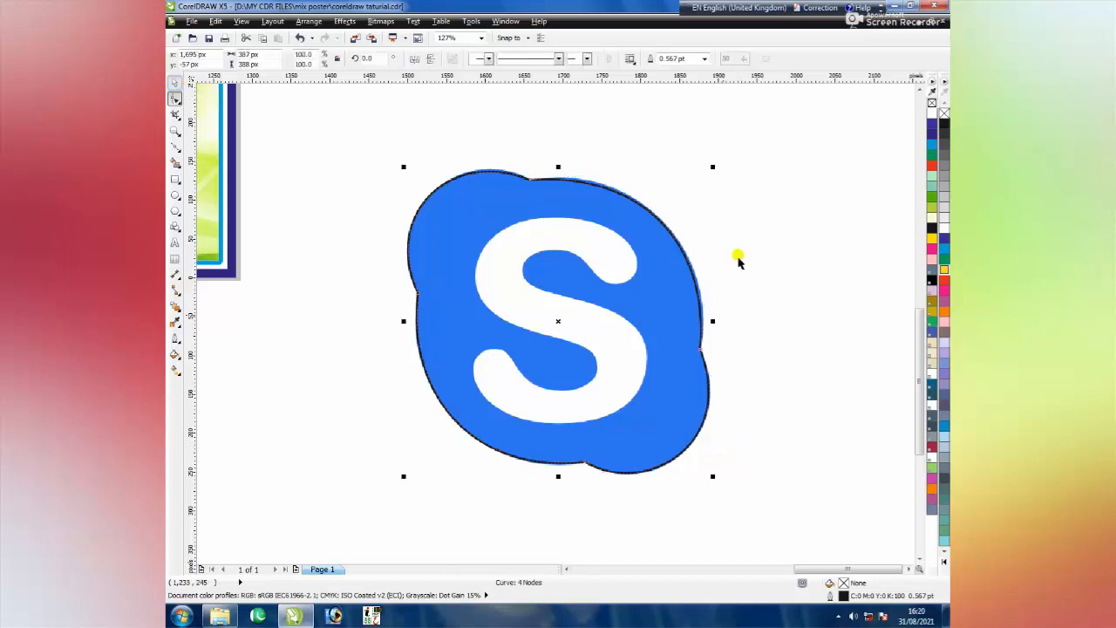
pyautogui.moveTo(568, 337); pyautogui.dragTo(461, 319)
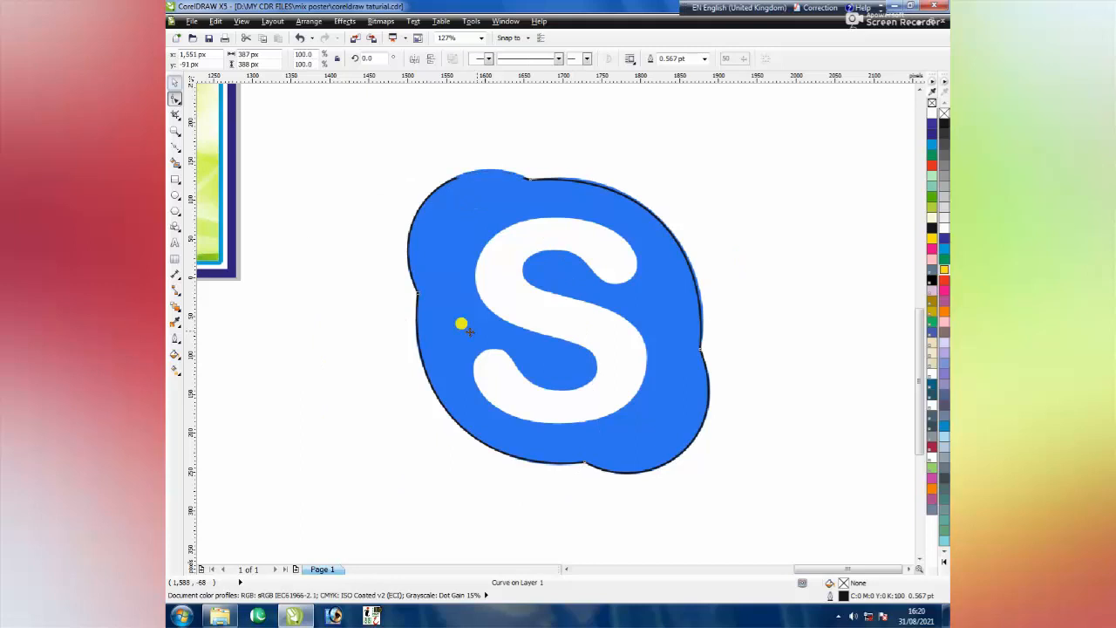
pyautogui.click(613, 276)
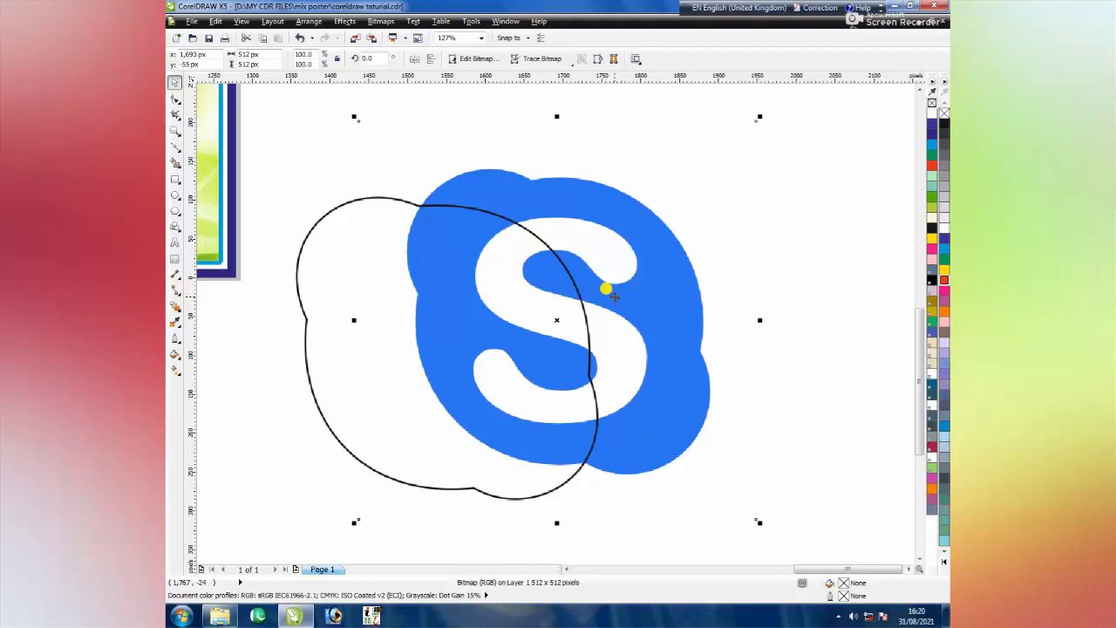
pyautogui.click(305, 282)
pyautogui.moveTo(418, 327); pyautogui.dragTo(506, 320)
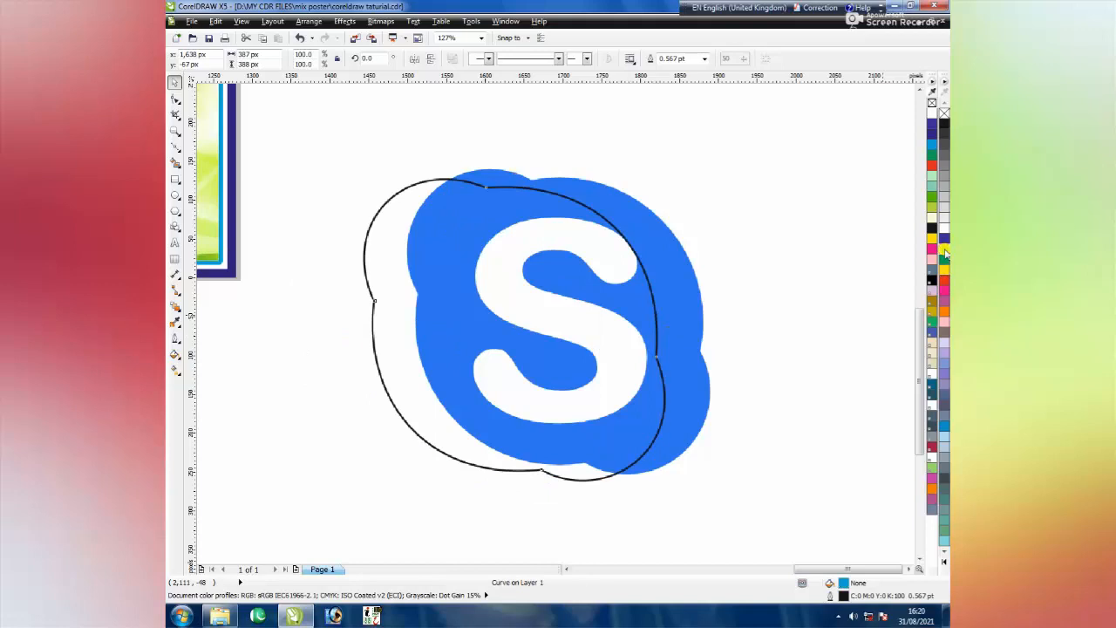
pyautogui.click(944, 253)
pyautogui.moveTo(561, 304); pyautogui.dragTo(527, 315)
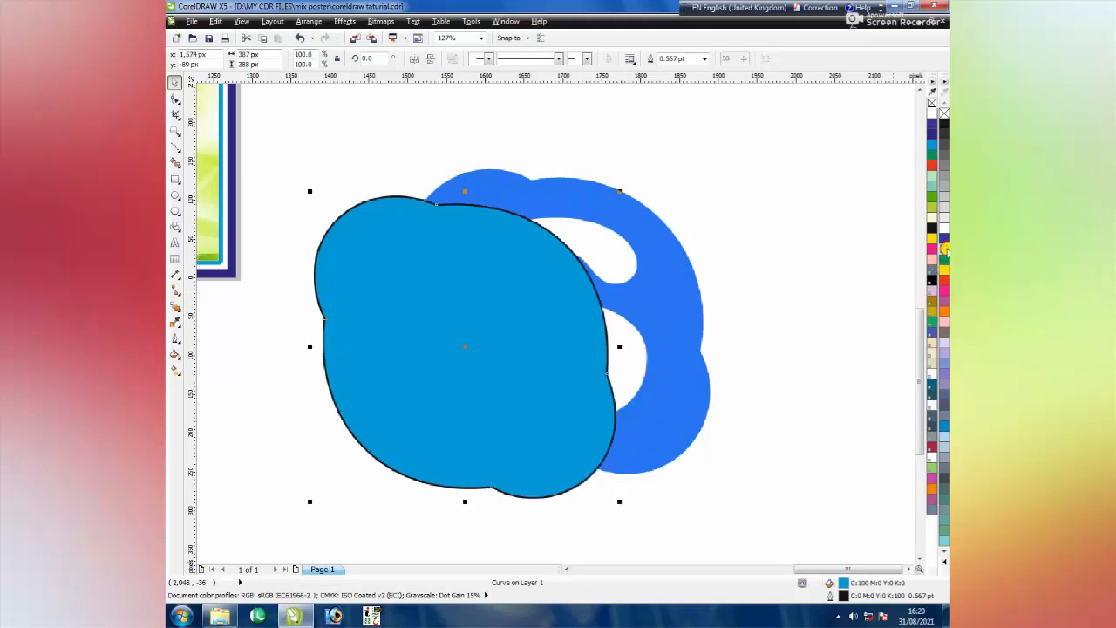
pyautogui.click(944, 251)
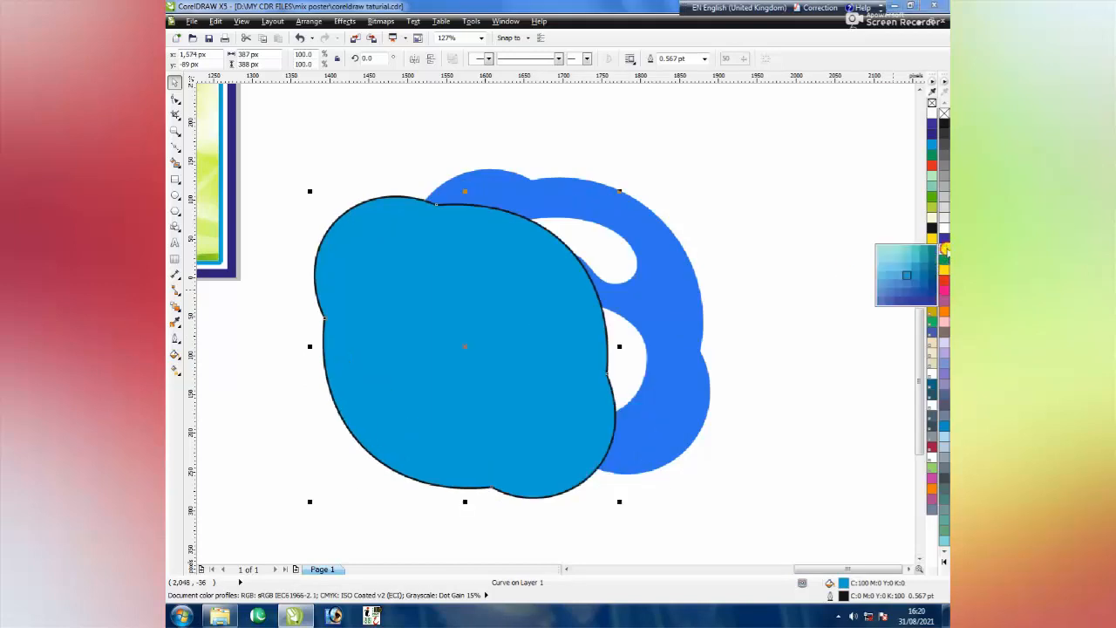
pyautogui.click(907, 268)
pyautogui.moveTo(468, 274); pyautogui.dragTo(764, 267)
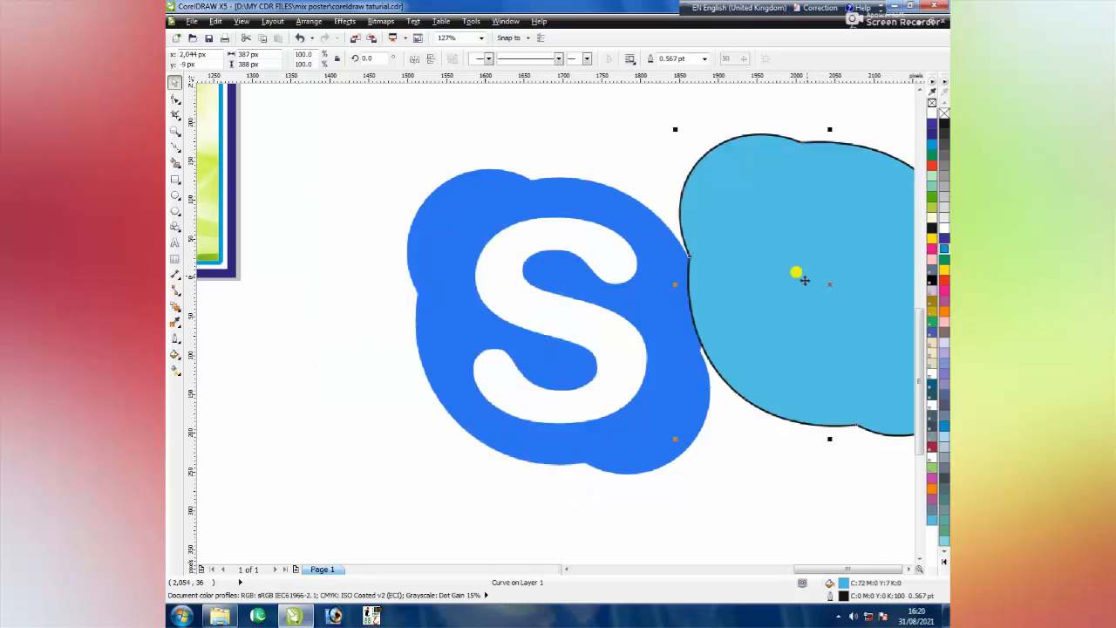
# Add the letter "S" as 24 pt Arial text in the empty area to the left of the logo.
pyautogui.click(173, 247)
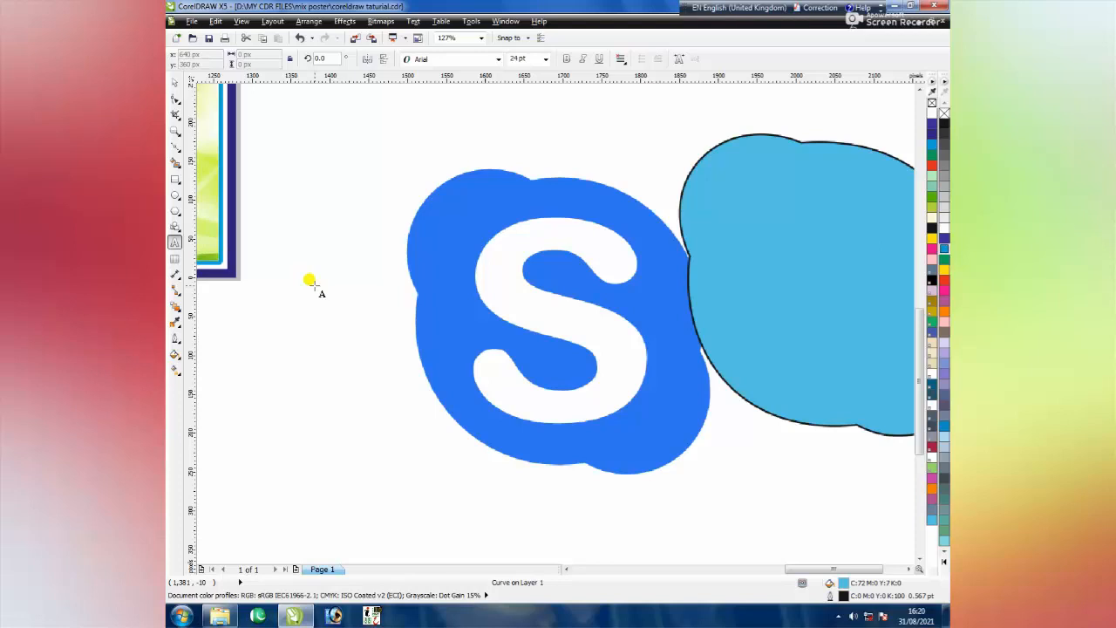
pyautogui.click(310, 281)
pyautogui.write('S')
pyautogui.press('Escape')
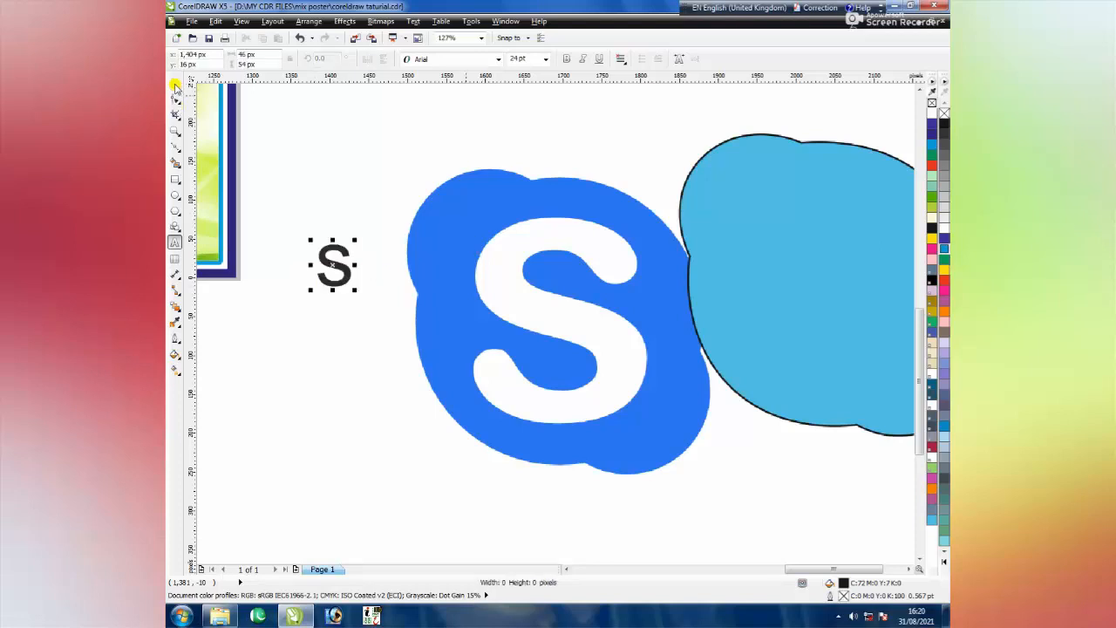
# Place the letter S, enlarged to about 209 × 246 px, on the light blue shape and fill it white.
pyautogui.click(175, 82)
pyautogui.moveTo(333, 264); pyautogui.dragTo(779, 323)
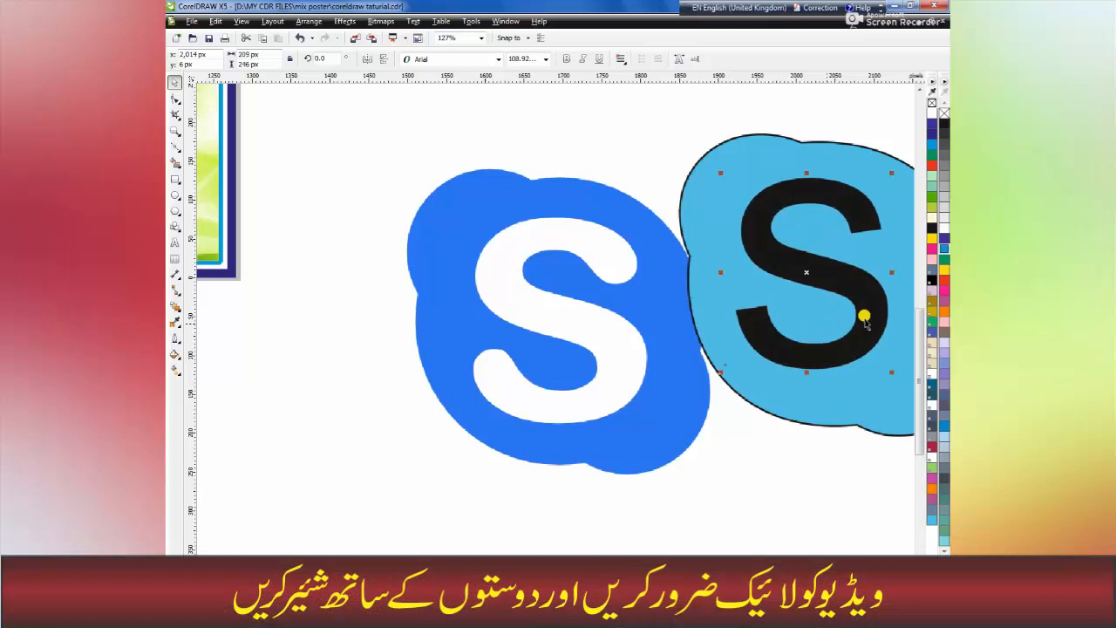
pyautogui.click(944, 228)
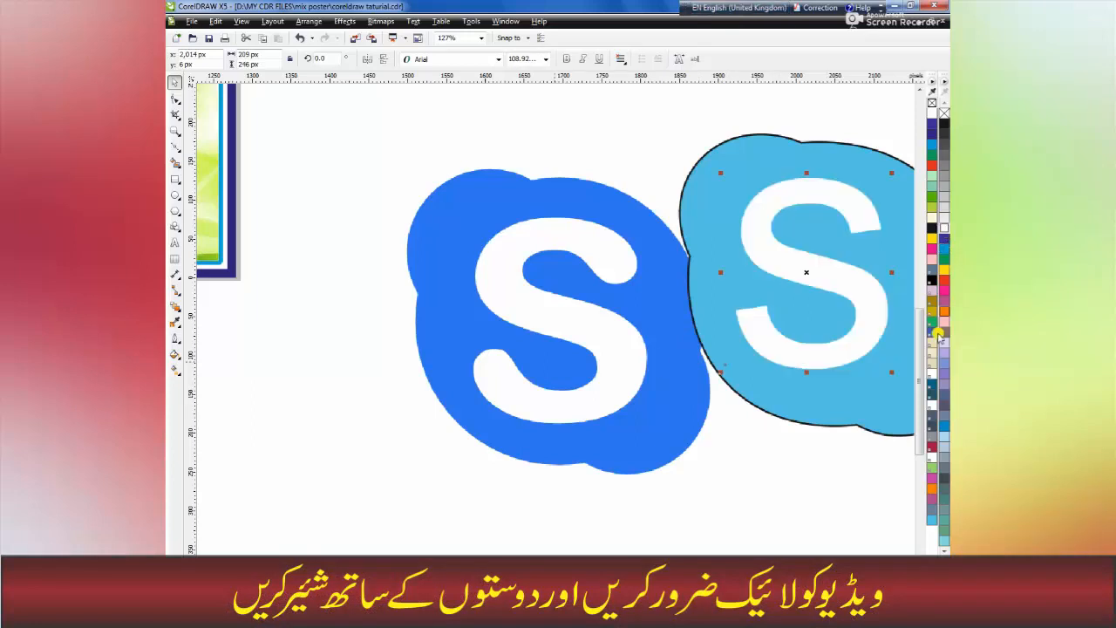
# Enlarge the white letter S to about 243 × 286 px and center it on the light blue shape.
pyautogui.hscroll(3, 555, 318)
pyautogui.moveTo(660, 312); pyautogui.dragTo(683, 315)
pyautogui.moveTo(692, 370); pyautogui.dragTo(715, 391)
pyautogui.moveTo(653, 297); pyautogui.dragTo(645, 283)
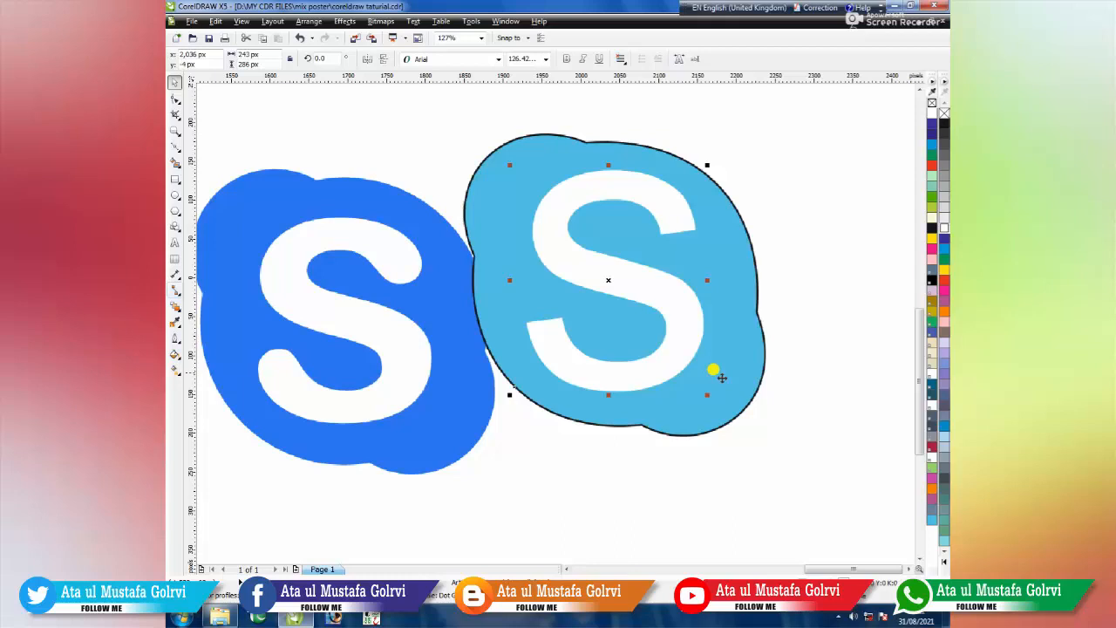
pyautogui.moveTo(682, 299); pyautogui.dragTo(686, 299)
# Recolor the traced shape a deeper blue and move it, grouped with the letter S, clear of the original logo.
pyautogui.click(742, 304)
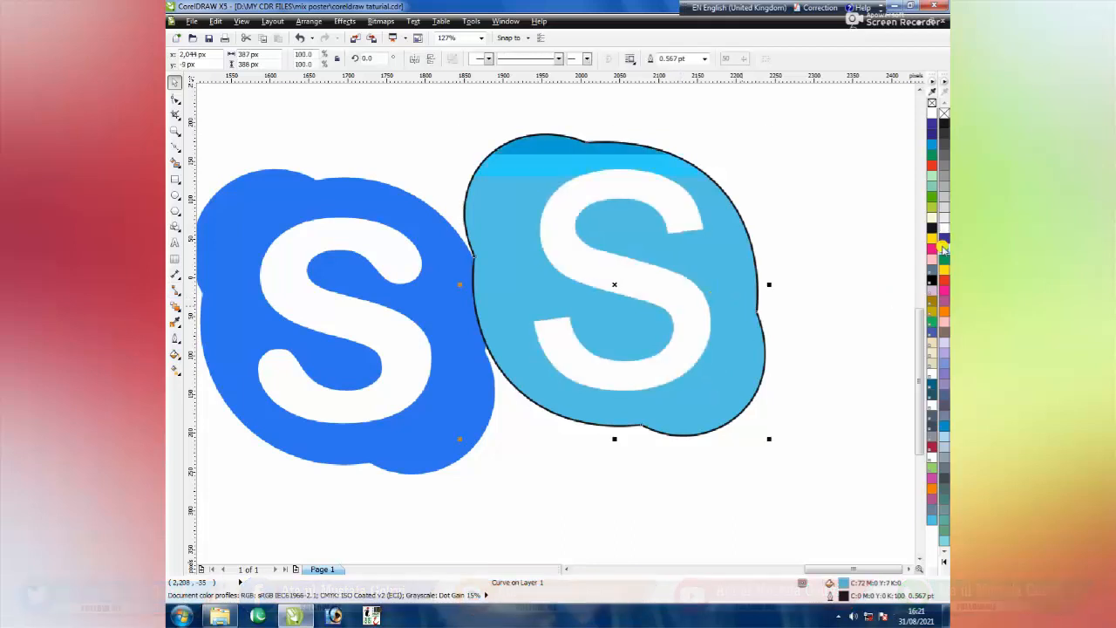
pyautogui.click(943, 248)
pyautogui.moveTo(415, 109); pyautogui.dragTo(806, 466)
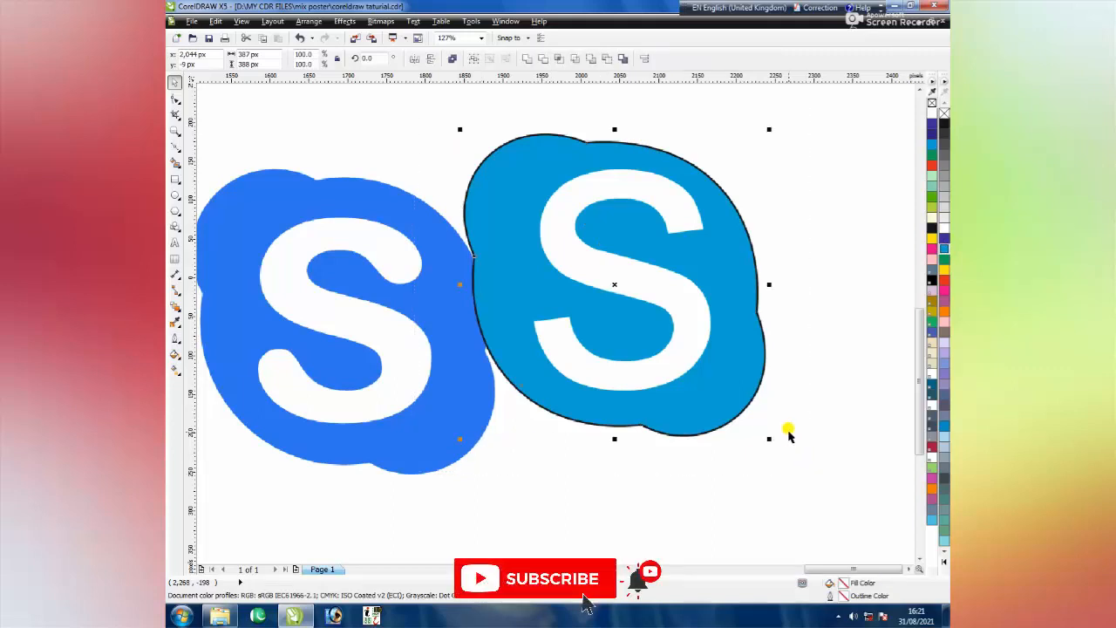
pyautogui.moveTo(585, 207); pyautogui.dragTo(692, 211)
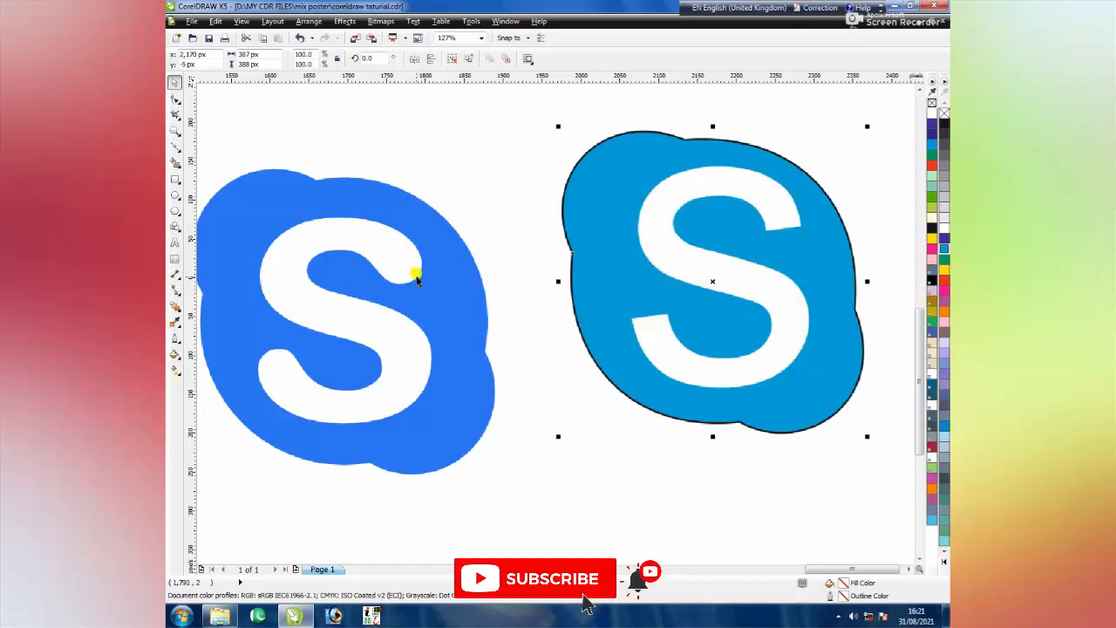
pyautogui.scroll(-1, 426, 281)
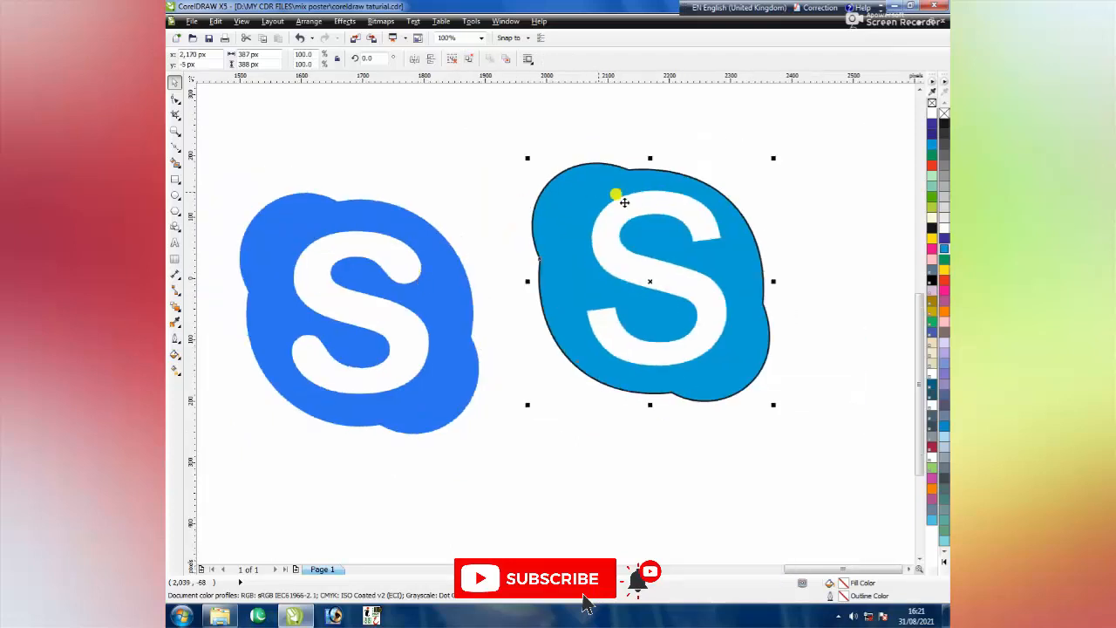
# Ungroup the redrawn Skype logo and fill its background shape with magenta (C:0 M:100 Y:0 K:0).
pyautogui.click(454, 61)
pyautogui.click(571, 193)
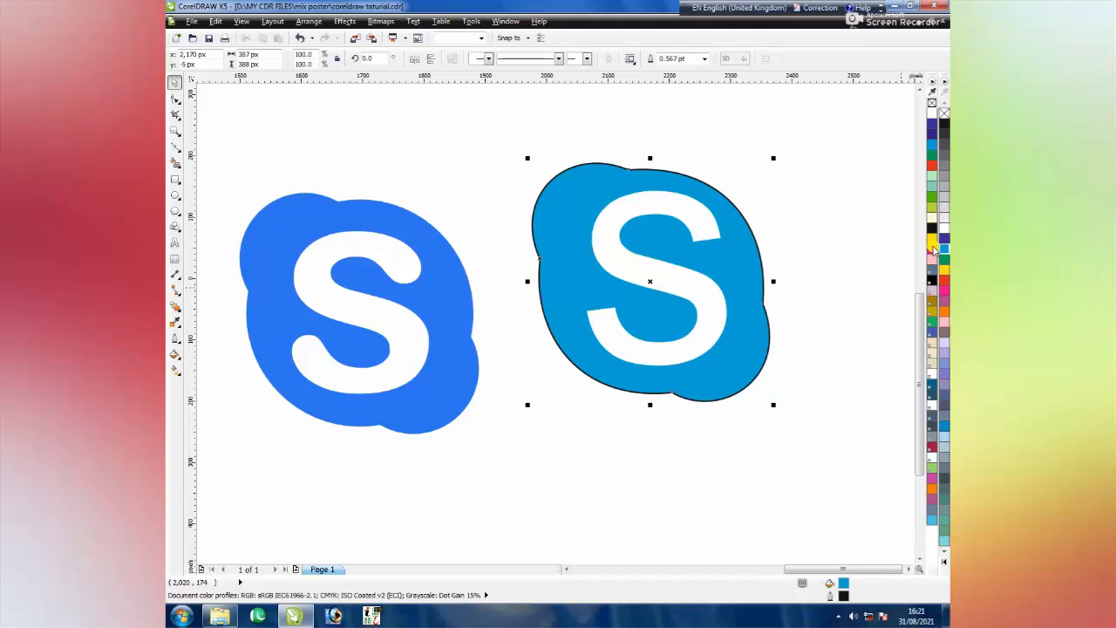
pyautogui.click(931, 248)
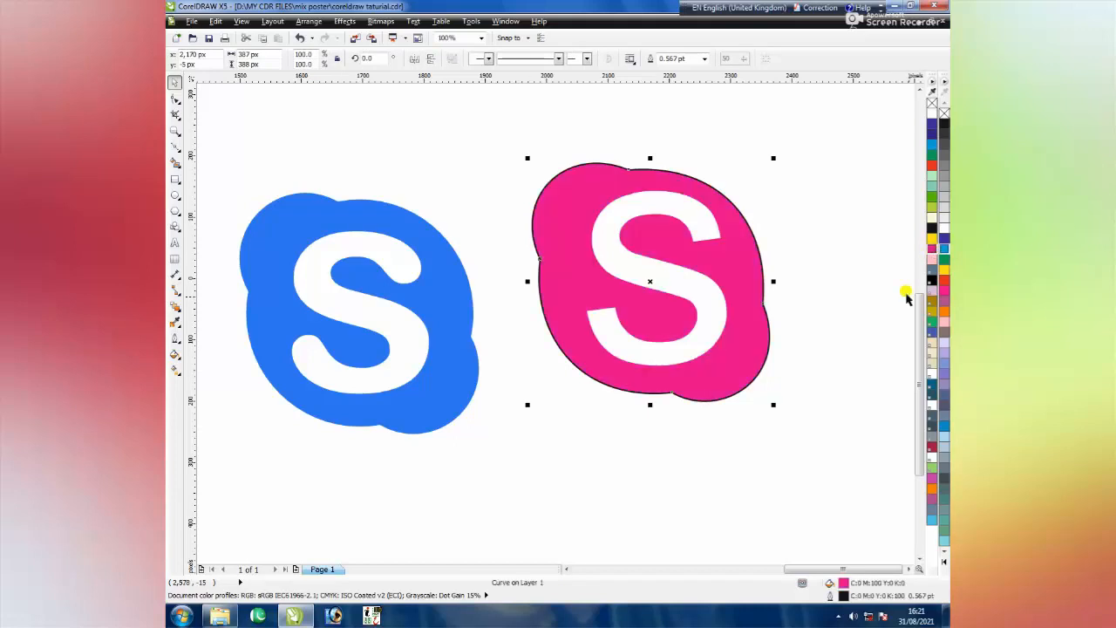
# Move the Twitter logo bitmap from below the poster to the empty area above the two Skype logos.
pyautogui.scroll(-2, 401, 270)
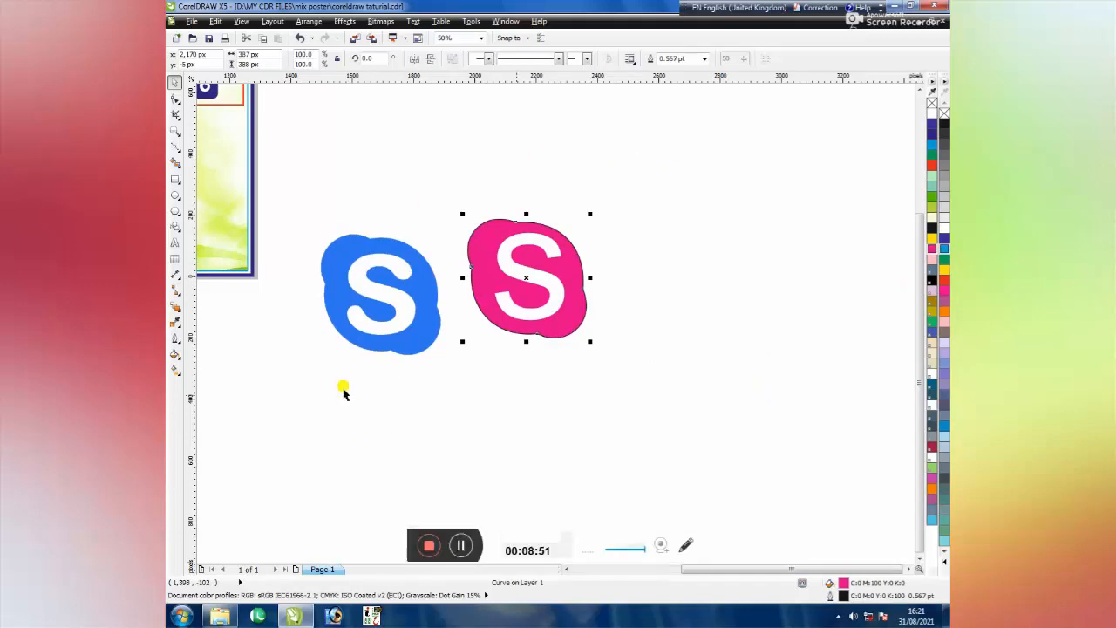
pyautogui.scroll(-3, 501, 420)
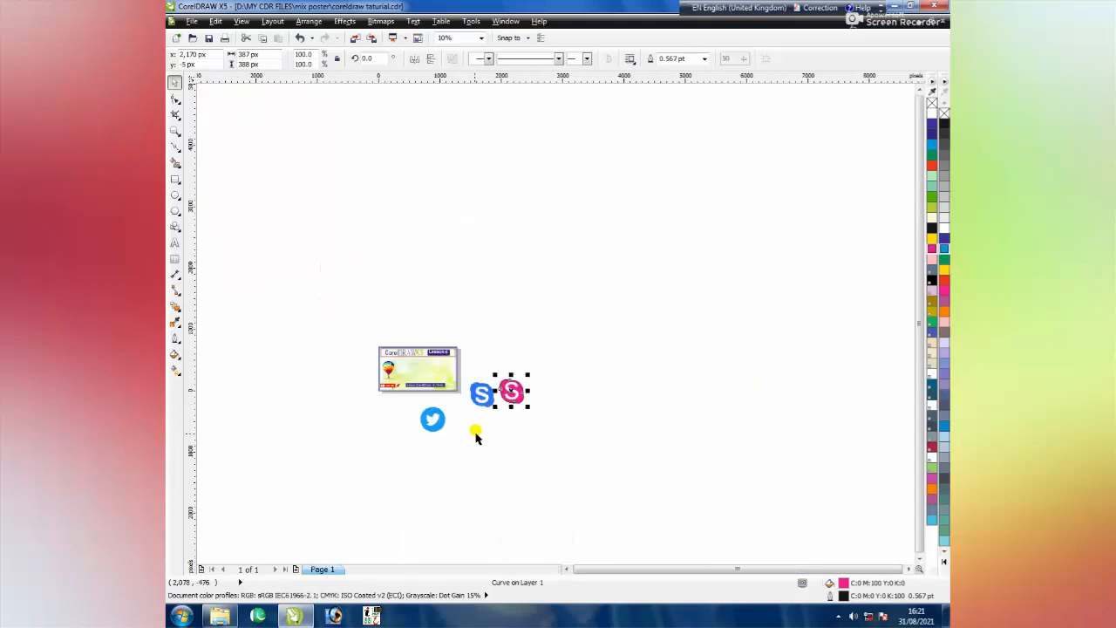
pyautogui.click(433, 420)
pyautogui.scroll(2, 433, 421)
pyautogui.moveTo(434, 430); pyautogui.dragTo(605, 247)
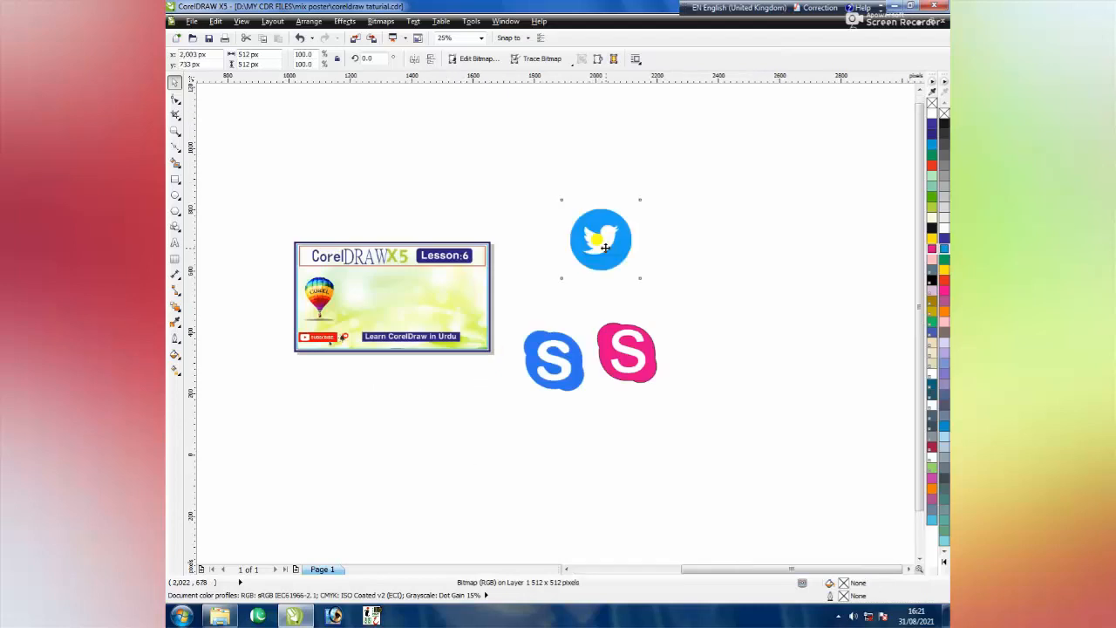
# Start a straight-segment Bezier outline on the Twitter bird from the upper wing tip across the head and around the open beak.
pyautogui.scroll(2, 605, 247)
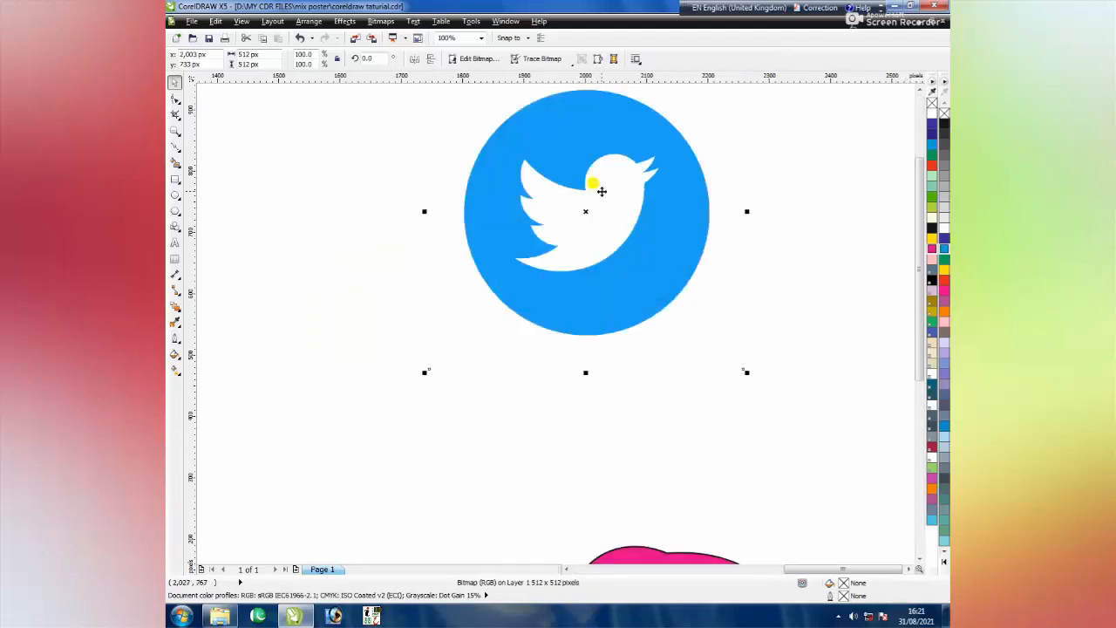
pyautogui.scroll(1, 602, 191)
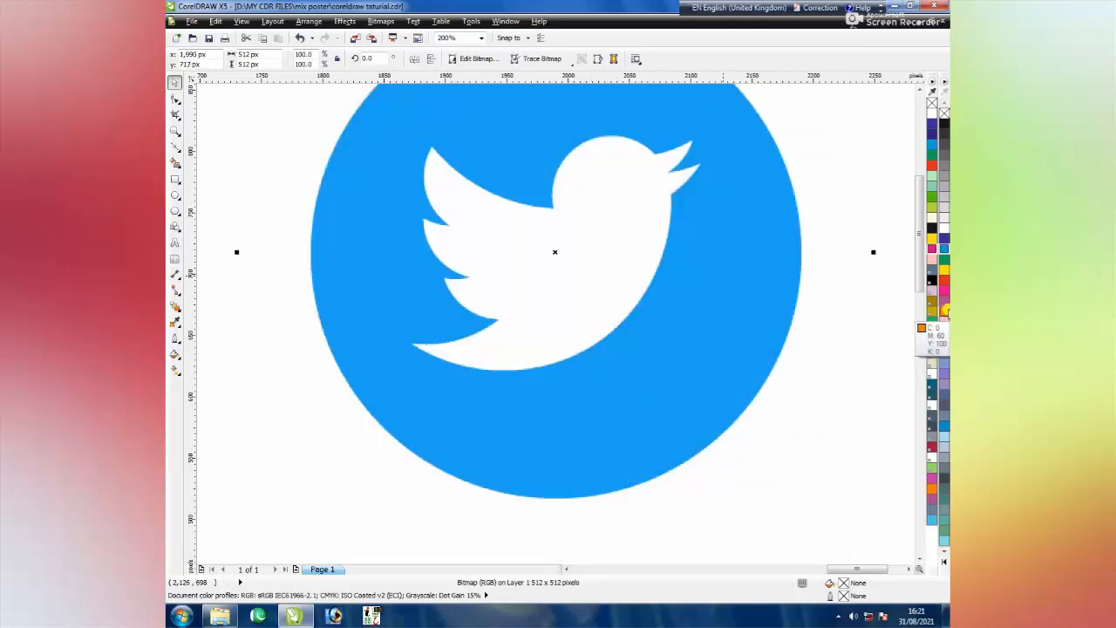
pyautogui.click(175, 146)
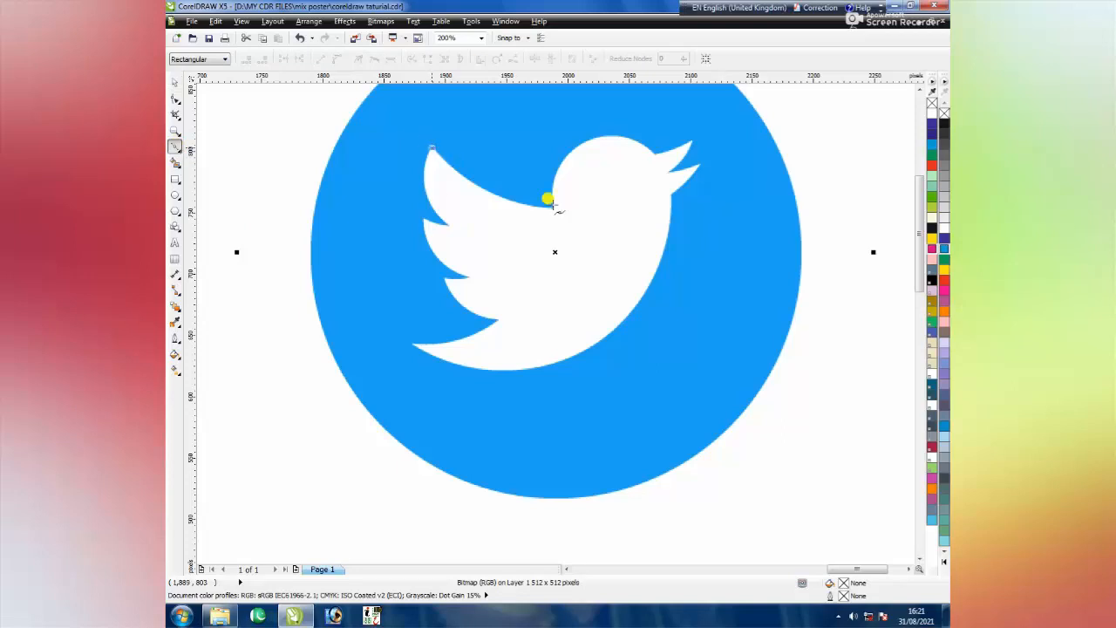
pyautogui.click(654, 155)
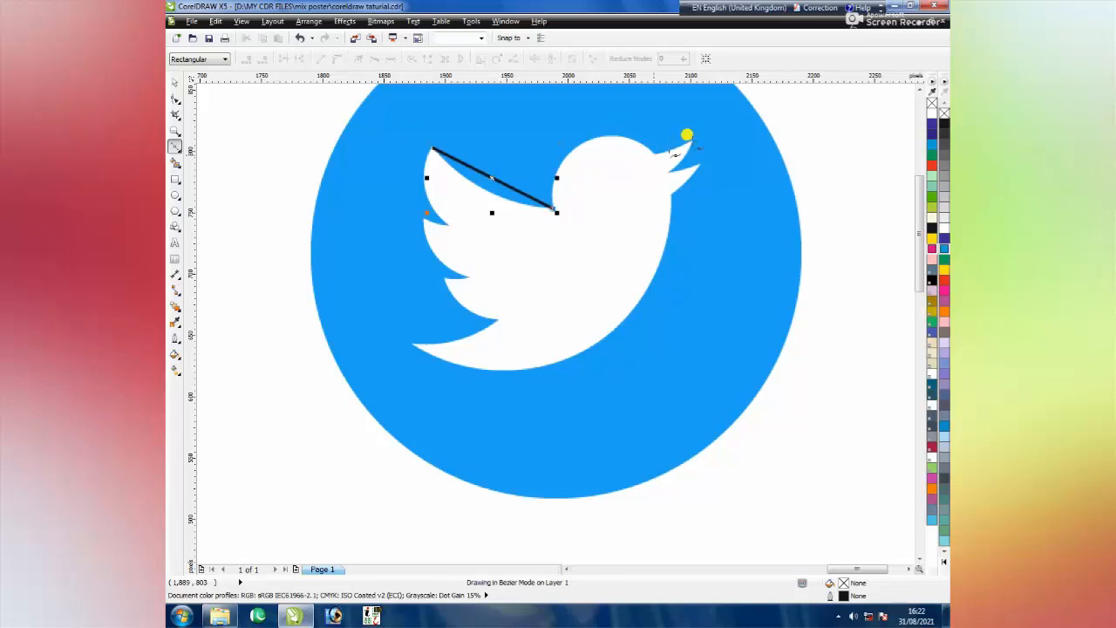
pyautogui.click(692, 141)
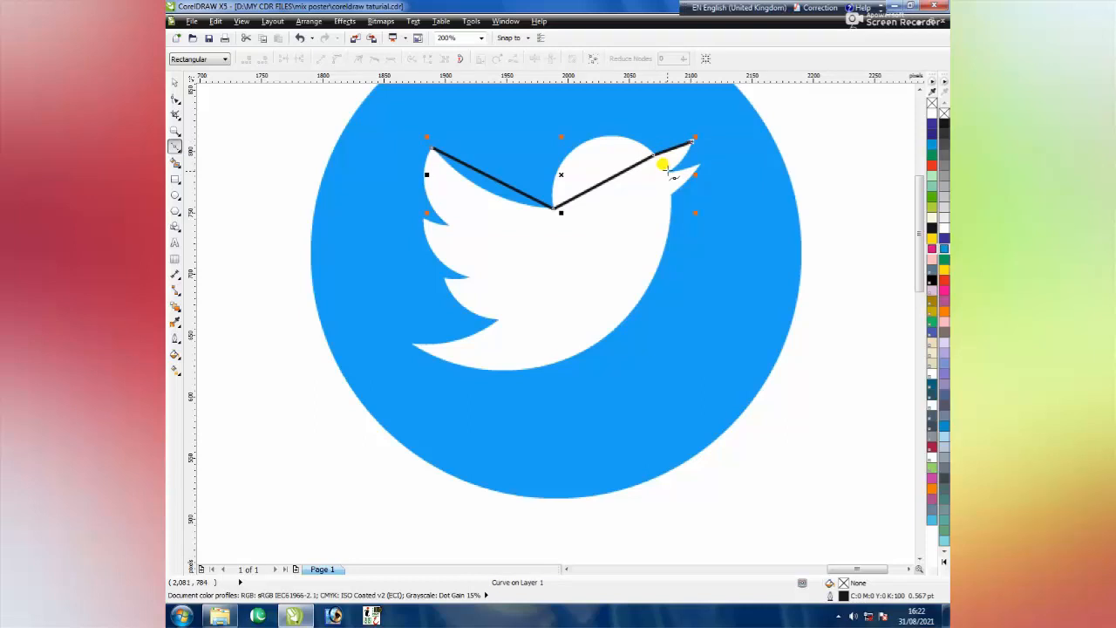
pyautogui.click(668, 168)
pyautogui.doubleClick(698, 164)
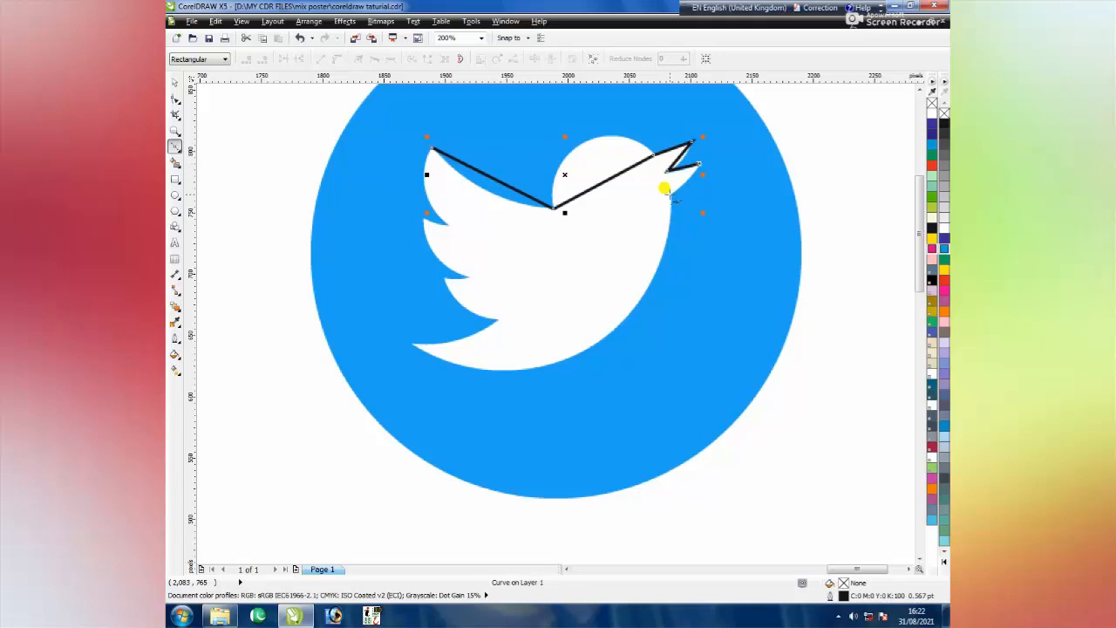
pyautogui.doubleClick(670, 192)
# Continue the bird outline from below the beak through a node on the lower belly to the tail tip.
pyautogui.doubleClick(410, 341)
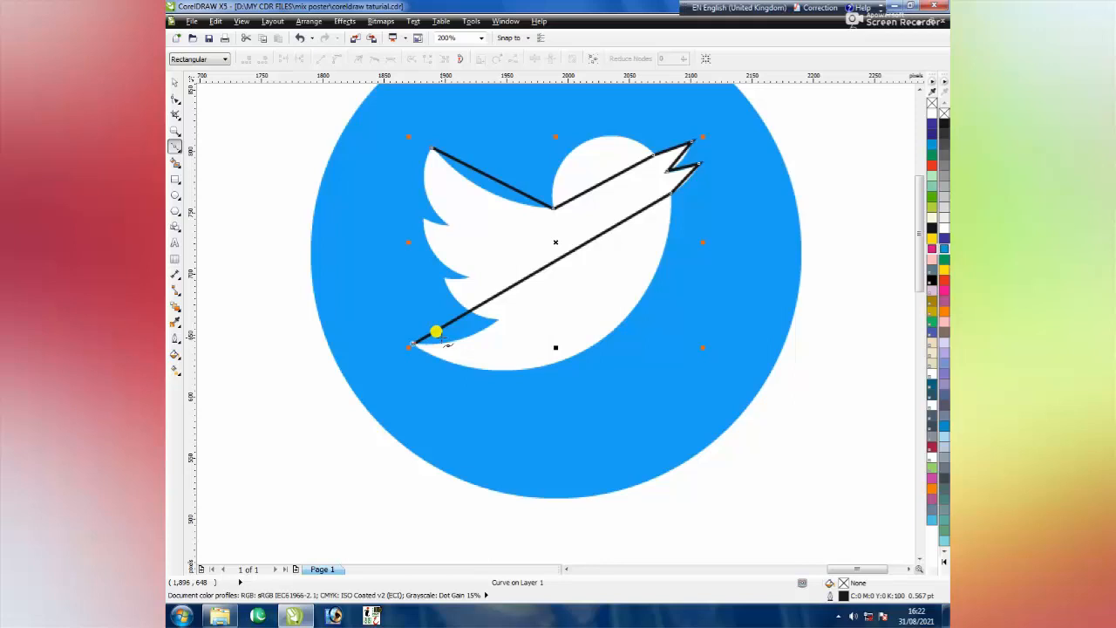
pyautogui.hotkey('ctrl', 'z')
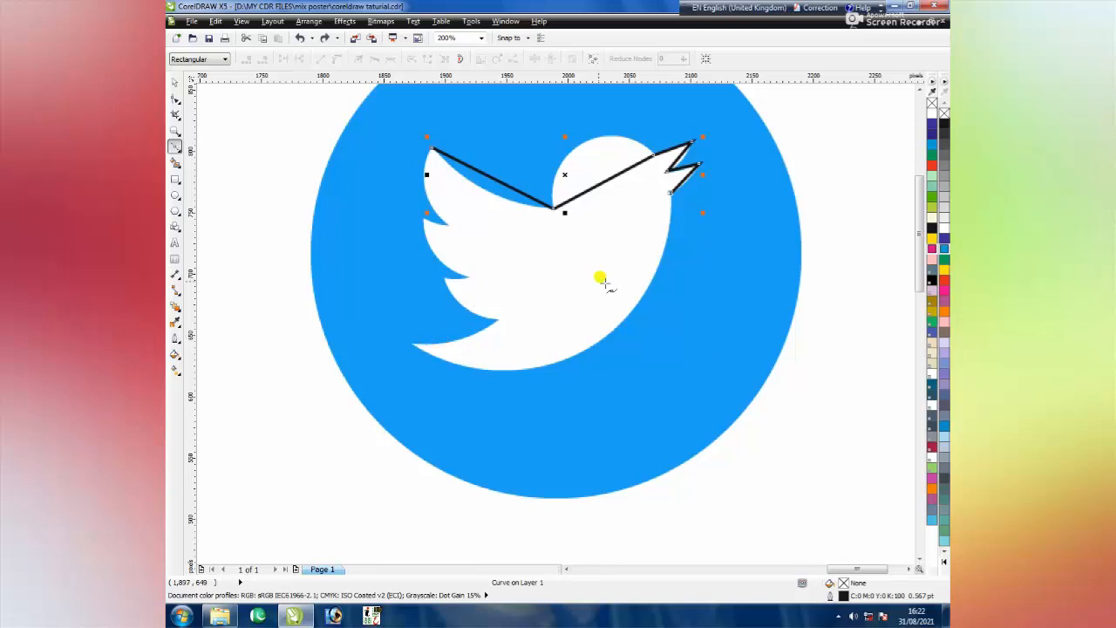
pyautogui.doubleClick(617, 325)
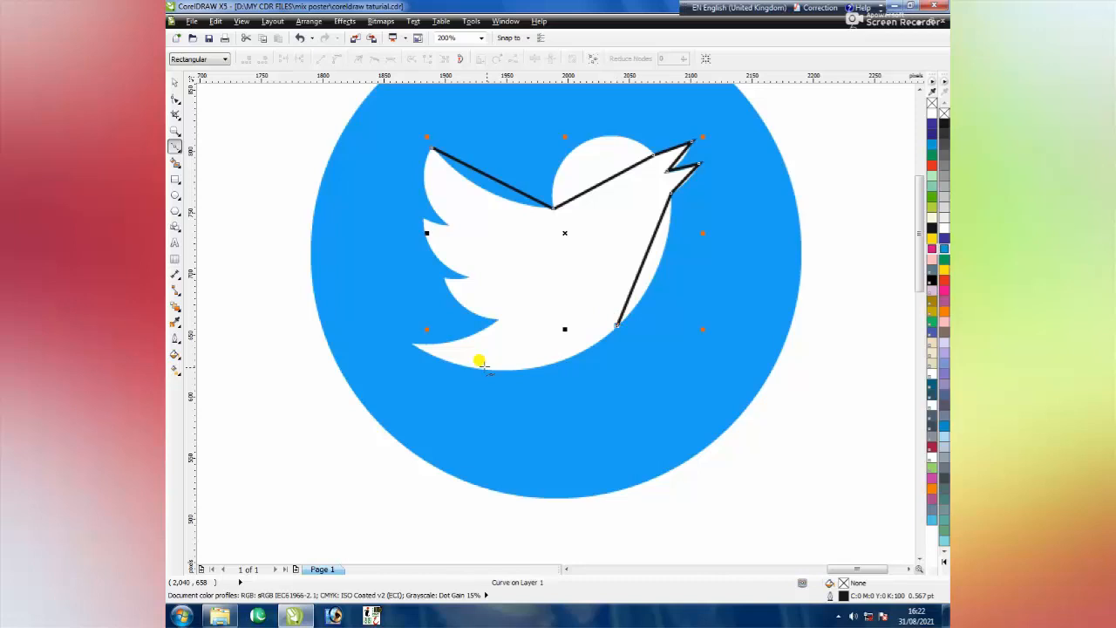
pyautogui.doubleClick(408, 342)
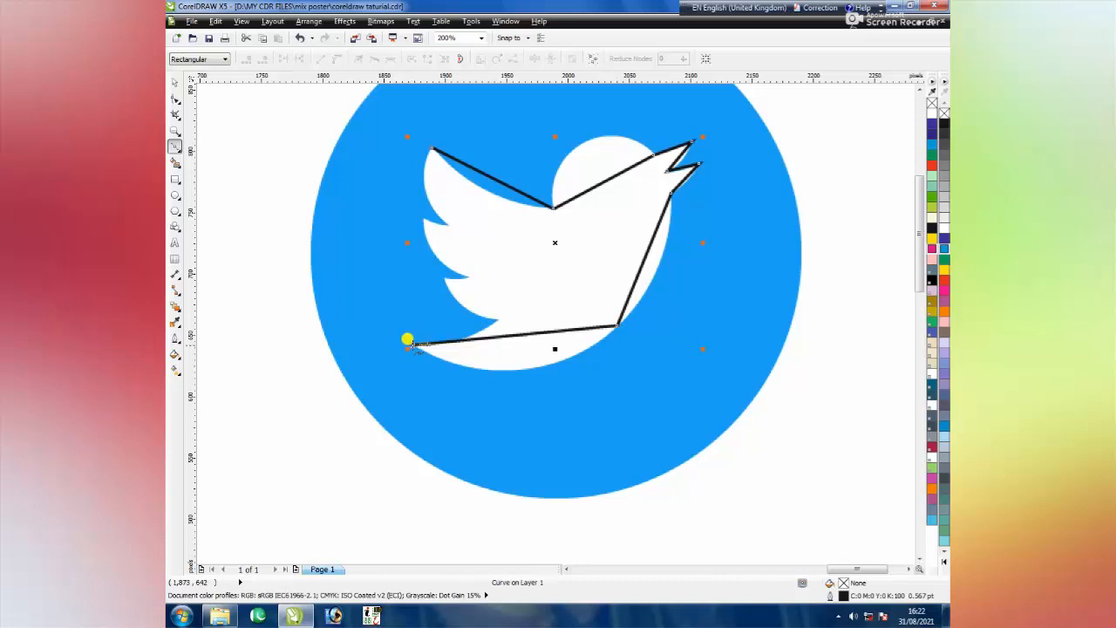
# Trace the tail and feather notches up the bird's left side and close the outline at the upper wing tip.
pyautogui.click(494, 319)
pyautogui.click(497, 320)
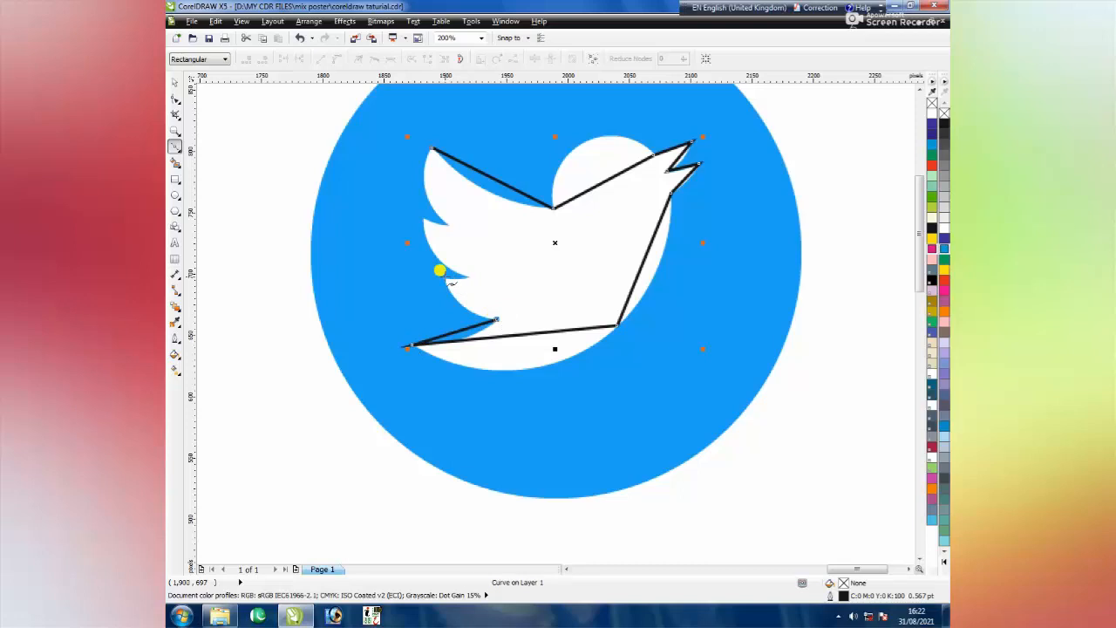
pyautogui.click(442, 279)
pyautogui.click(468, 279)
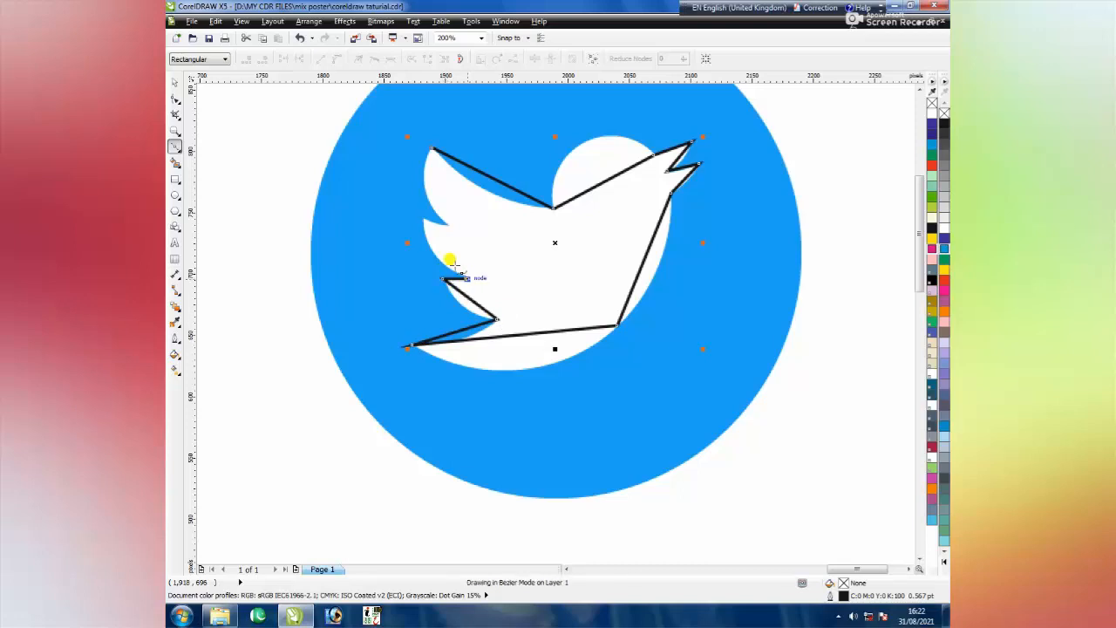
pyautogui.click(424, 220)
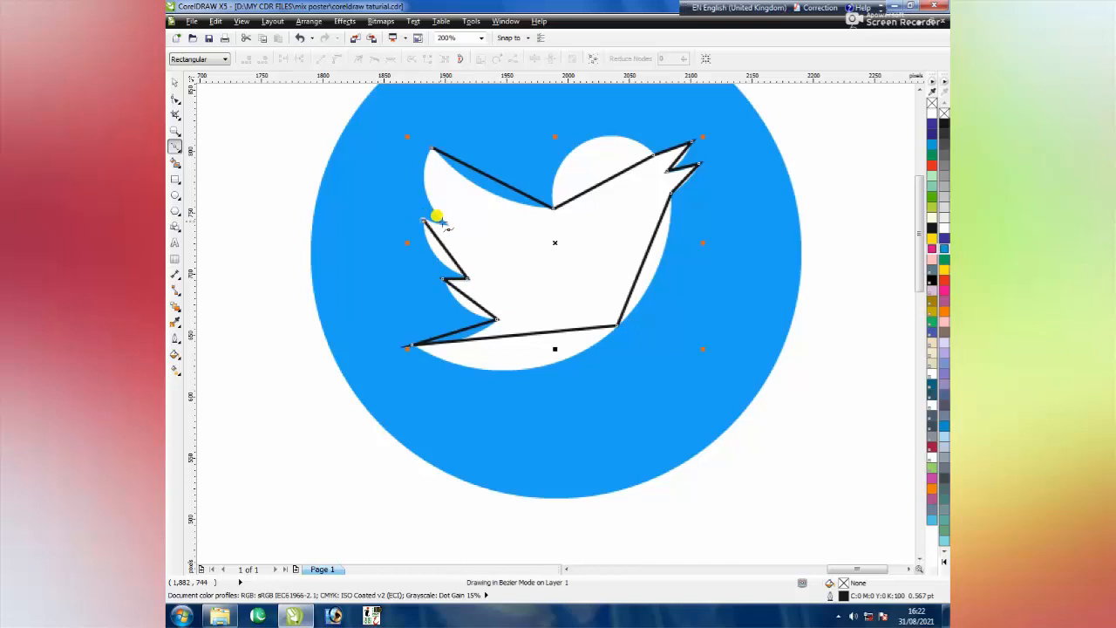
pyautogui.click(446, 225)
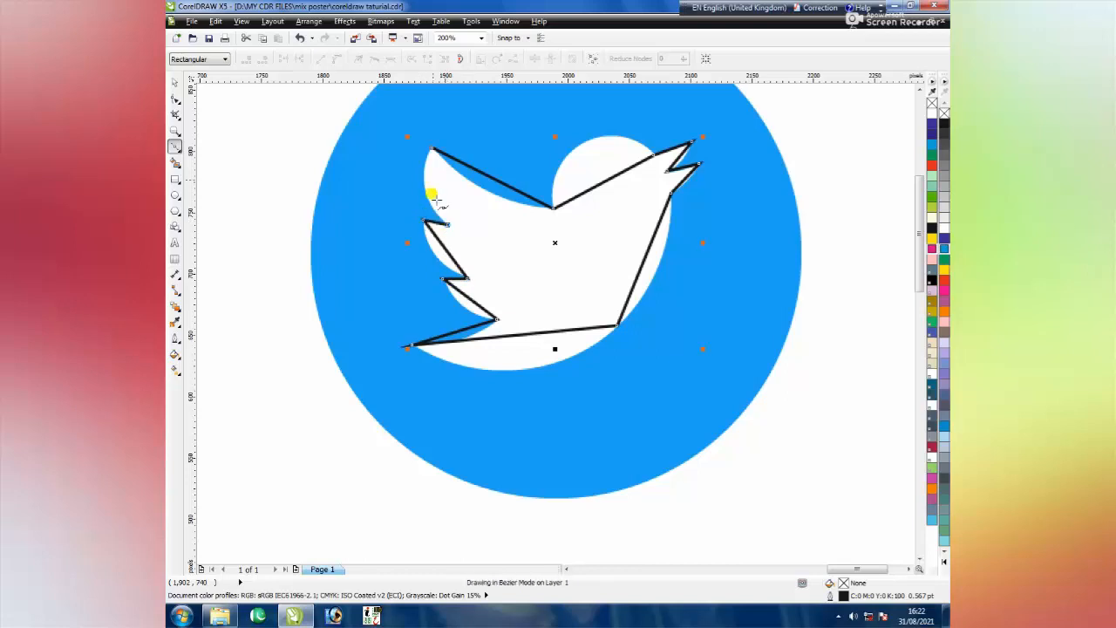
pyautogui.click(432, 150)
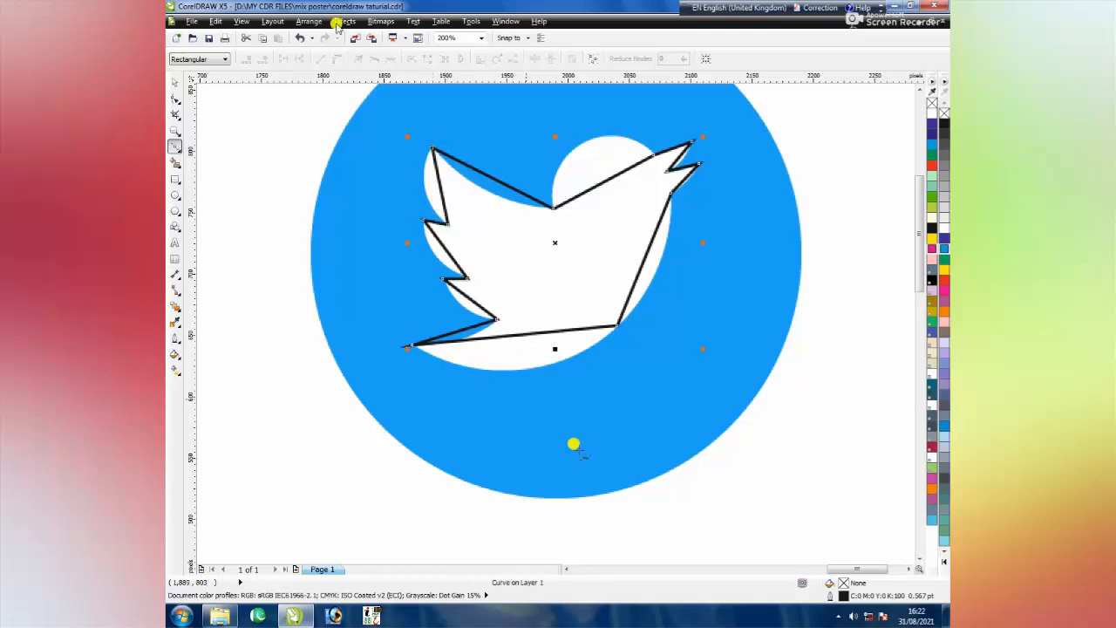
# Convert the segment between the upper wing tip and the neck to a curve and bend it along the wing's edge.
pyautogui.click(176, 99)
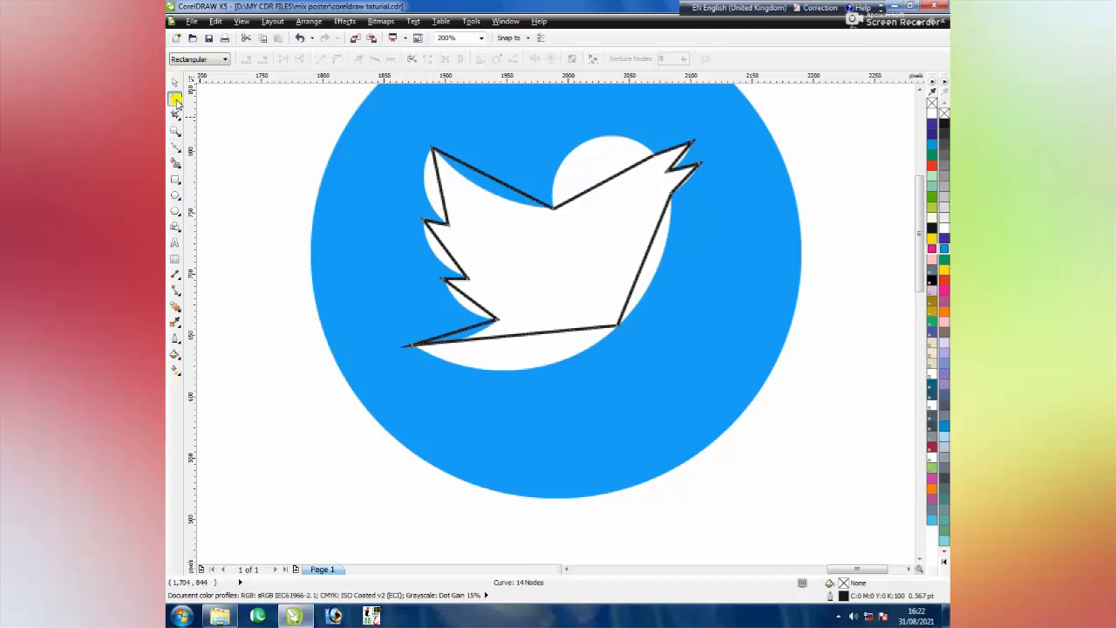
pyautogui.click(493, 180)
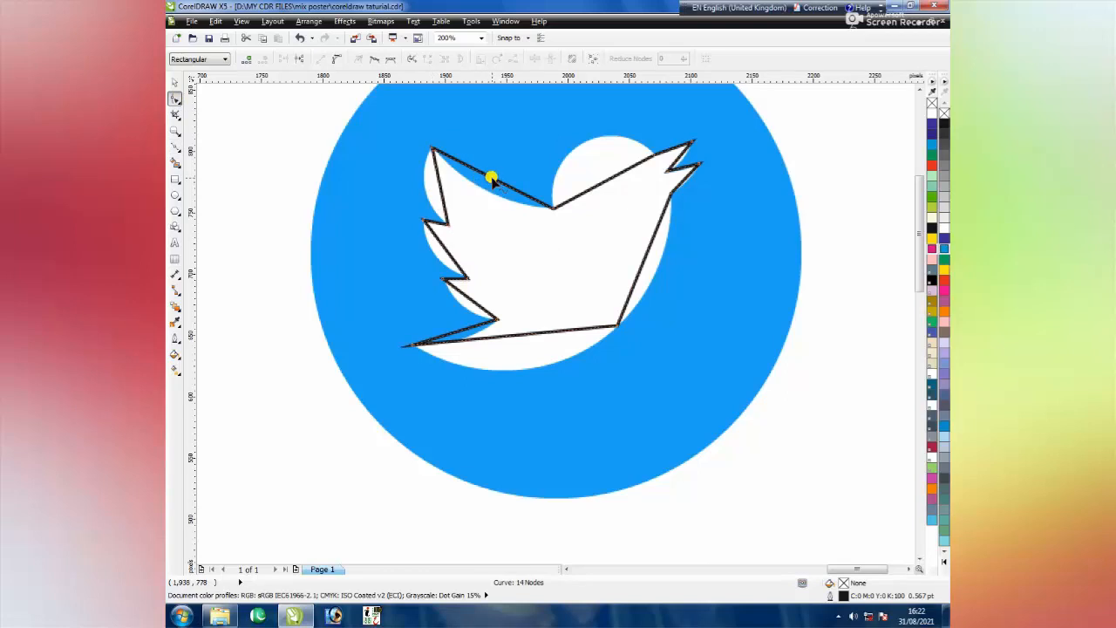
pyautogui.rightClick(493, 181)
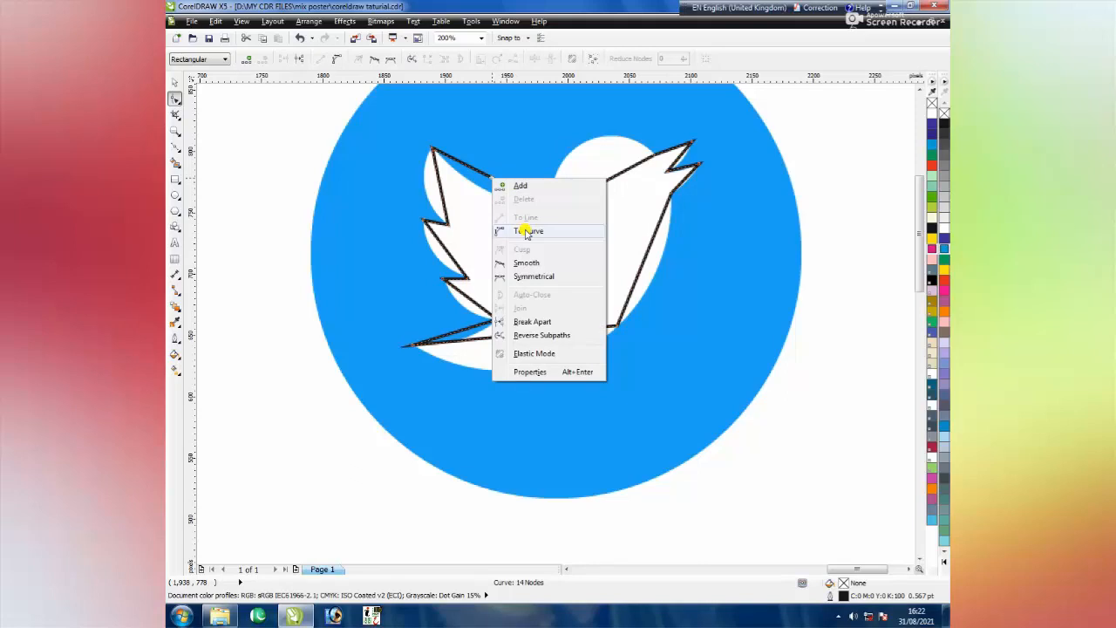
pyautogui.click(527, 232)
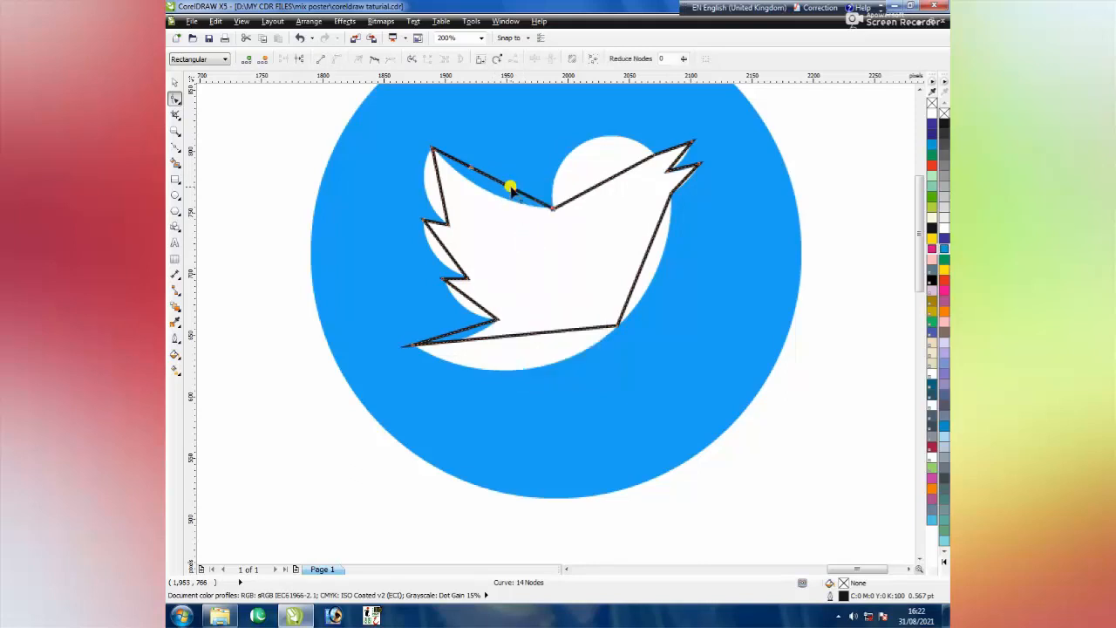
pyautogui.moveTo(498, 184); pyautogui.dragTo(494, 201)
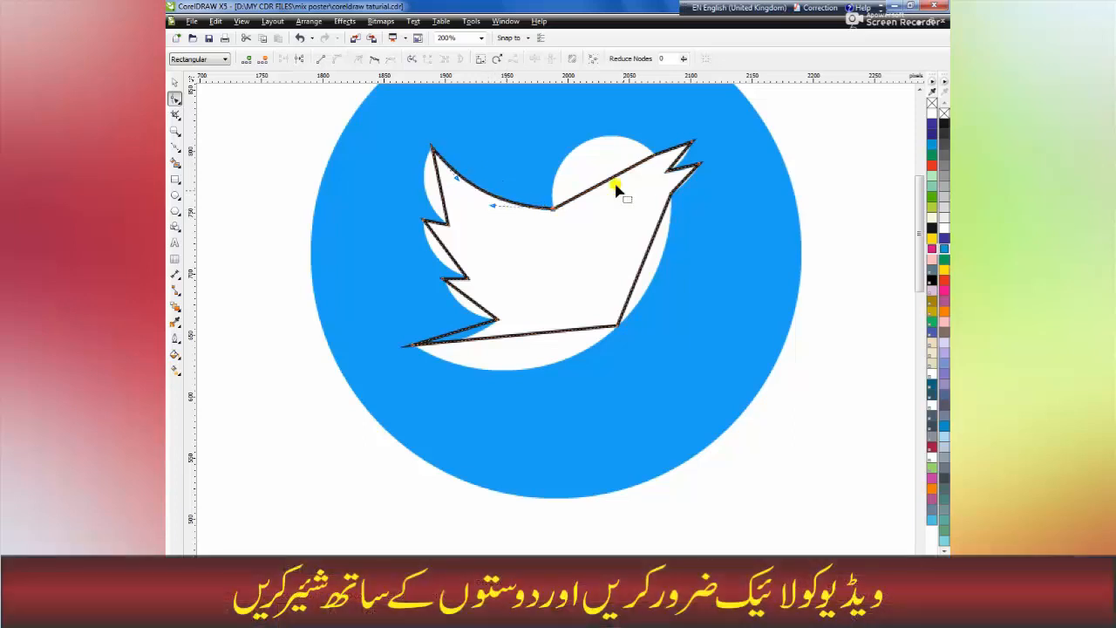
# Convert the segment from the neck to the beak to a curve and adjust its handles to follow the round head.
pyautogui.click(604, 181)
pyautogui.rightClick(605, 181)
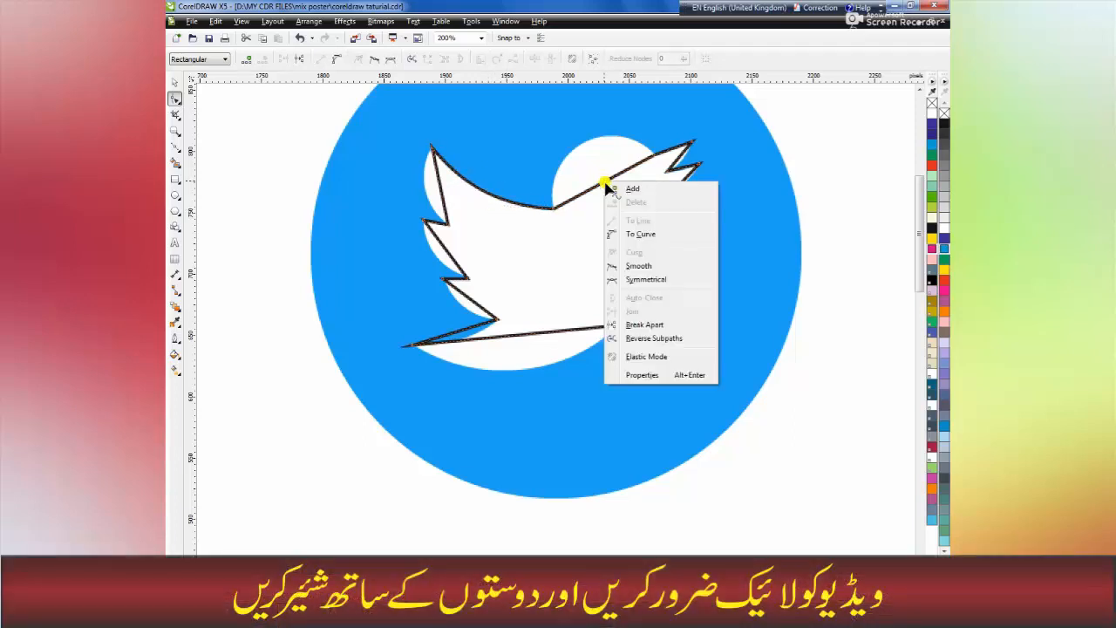
pyautogui.click(635, 233)
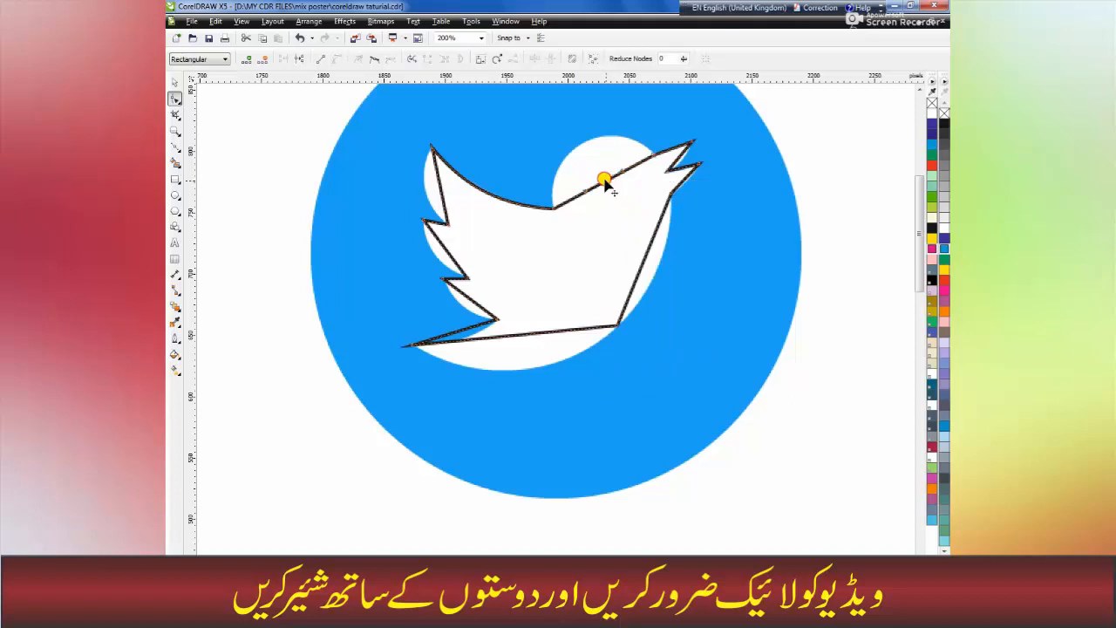
pyautogui.moveTo(604, 182); pyautogui.dragTo(609, 113)
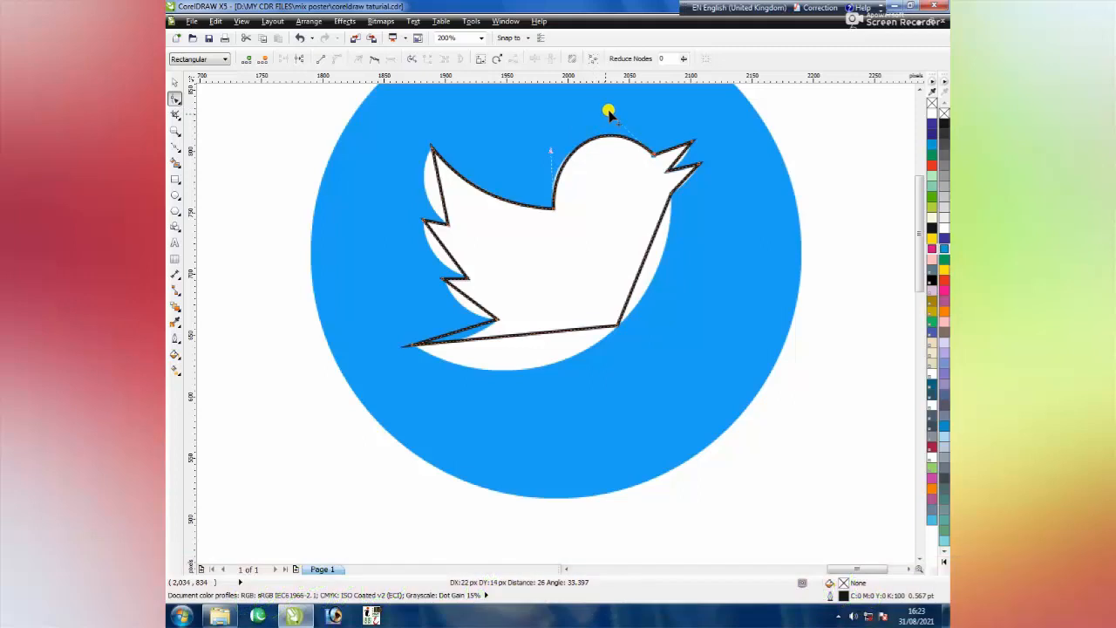
pyautogui.moveTo(552, 152); pyautogui.dragTo(544, 150)
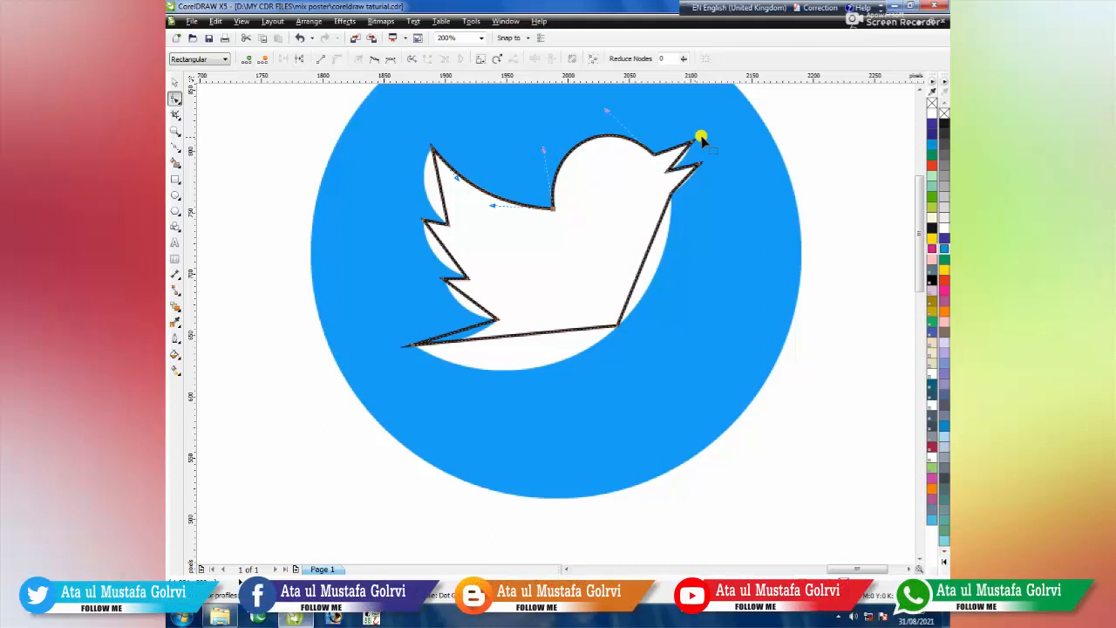
pyautogui.scroll(1, 679, 155)
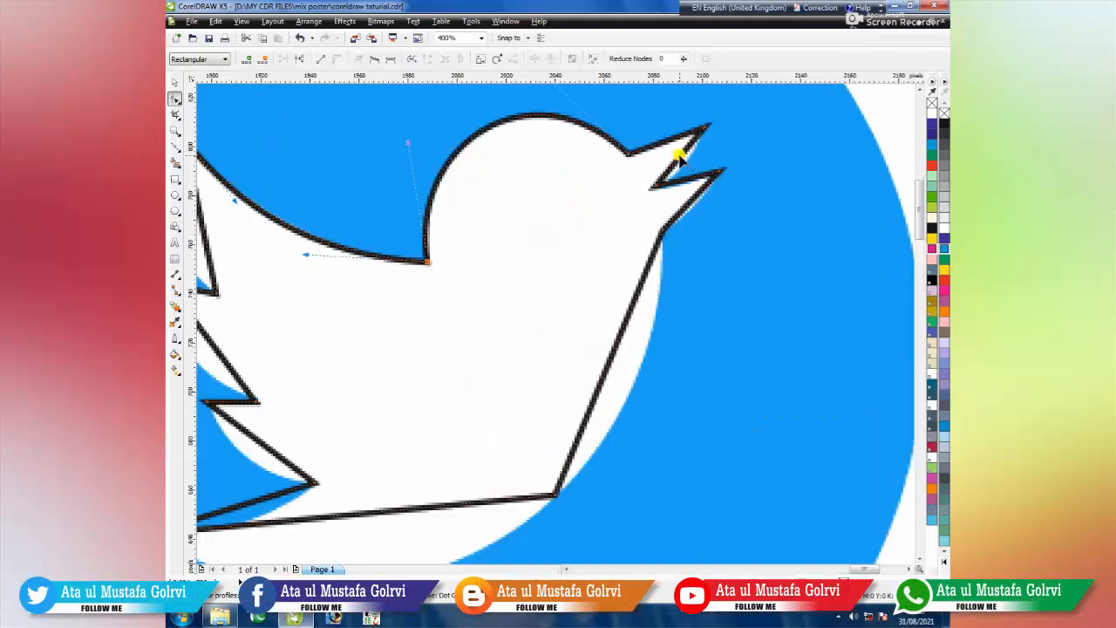
# Convert the lower edge of the bird's upper beak to a curve and bend it slightly downward.
pyautogui.rightClick(681, 158)
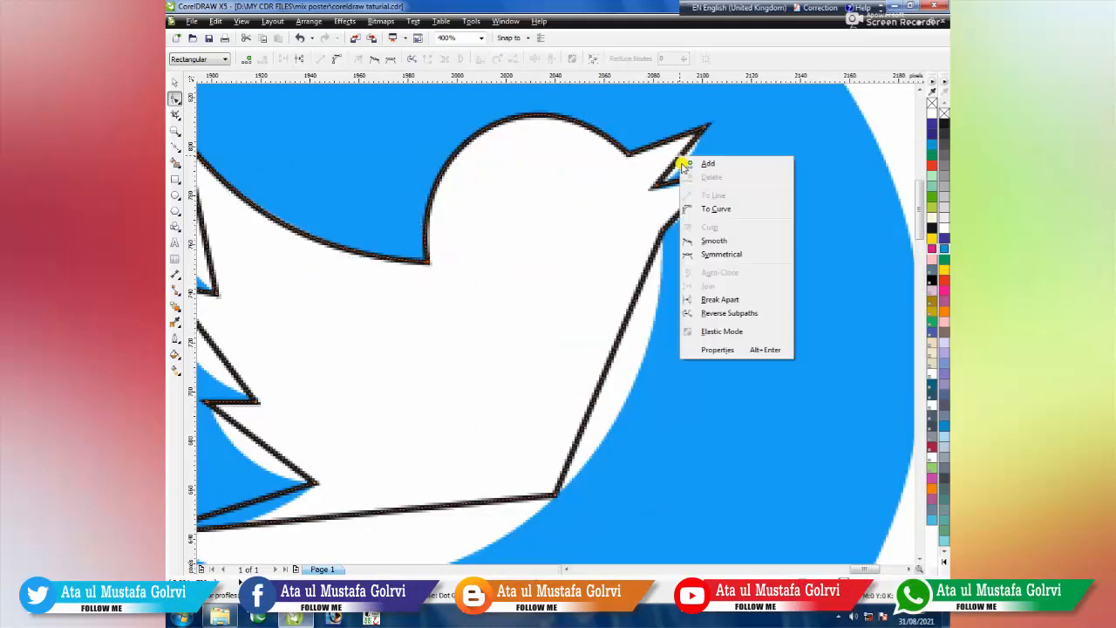
pyautogui.click(715, 211)
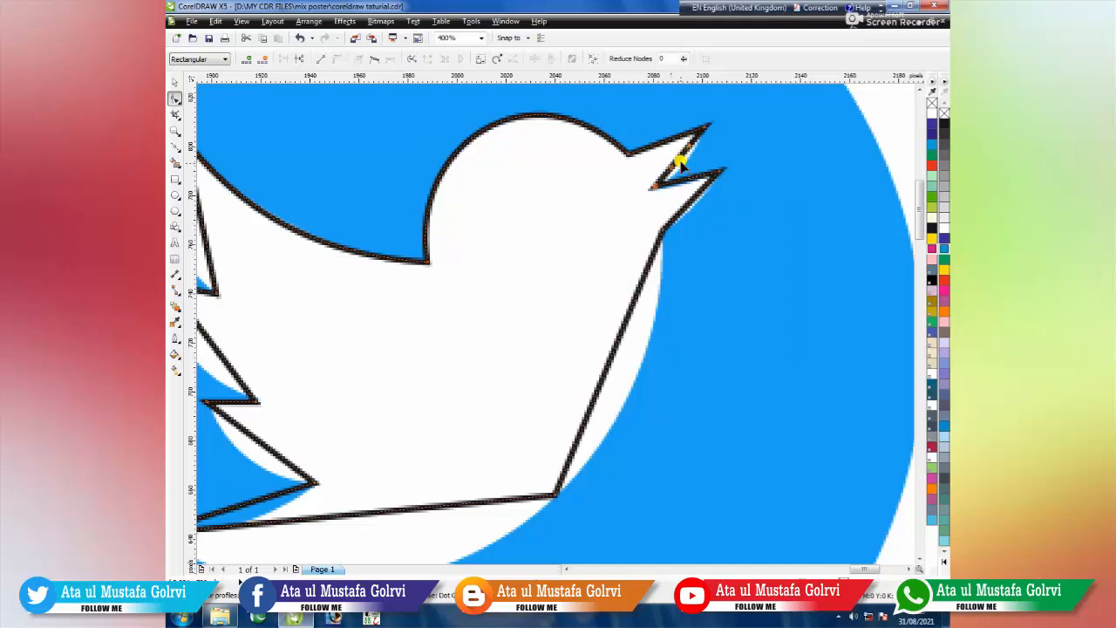
pyautogui.moveTo(672, 170); pyautogui.dragTo(674, 189)
# Convert the upper edge of the bird's lower beak to a curve and bend it along the beak opening.
pyautogui.click(685, 182)
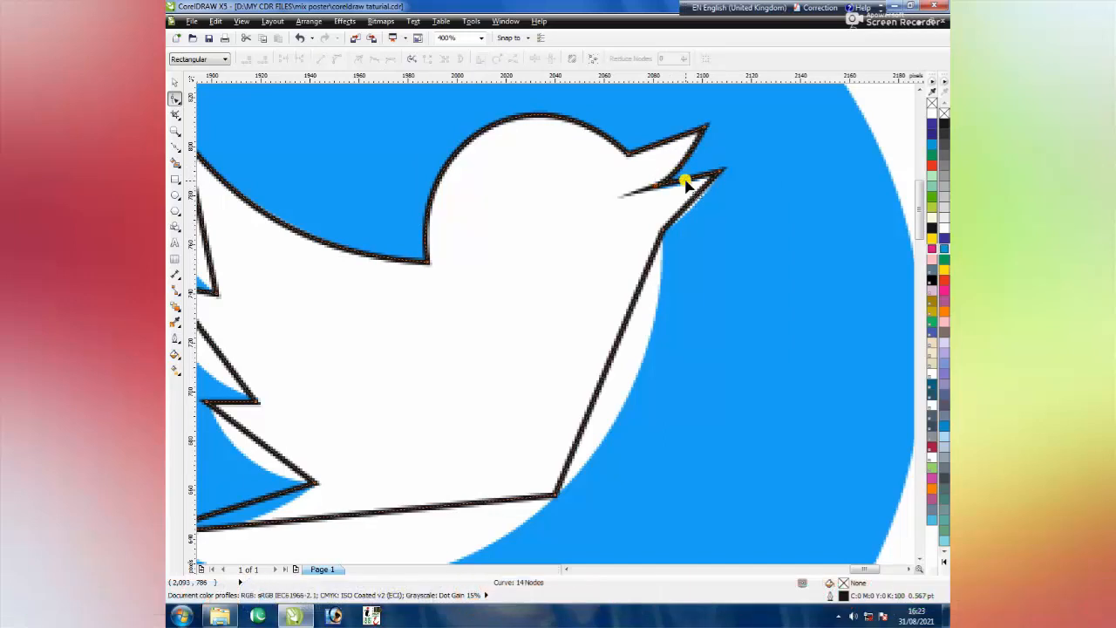
pyautogui.rightClick(687, 183)
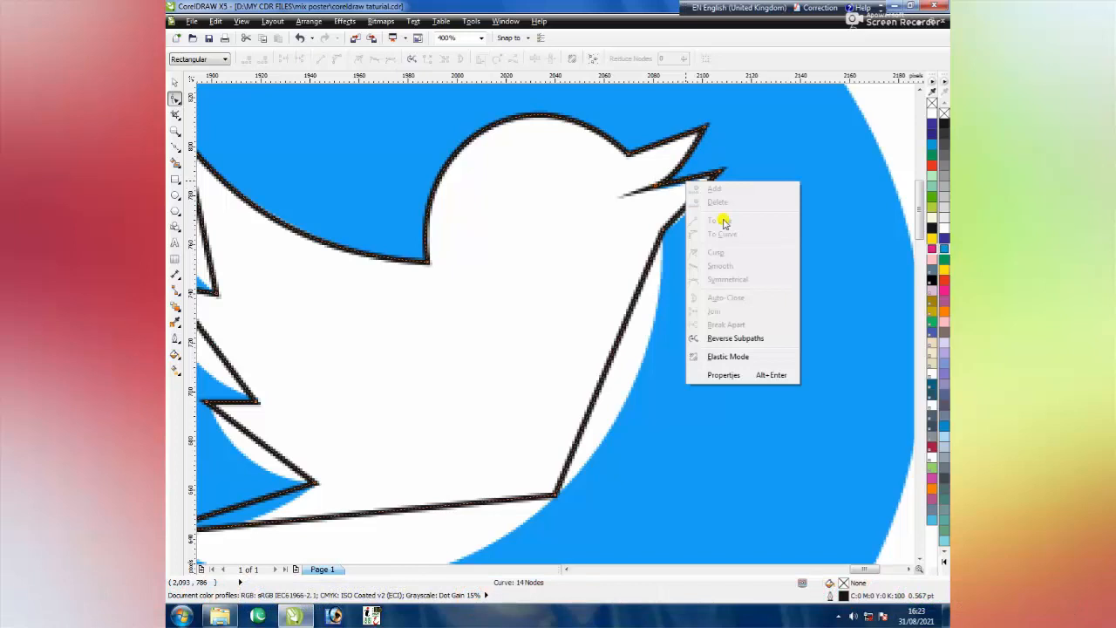
pyautogui.click(685, 181)
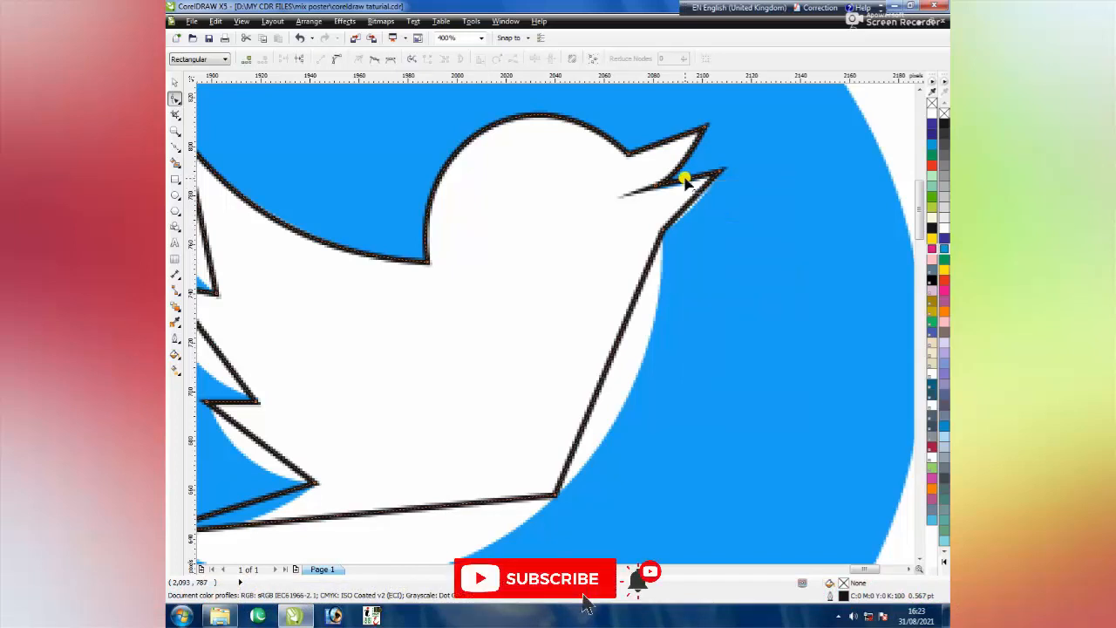
pyautogui.rightClick(687, 180)
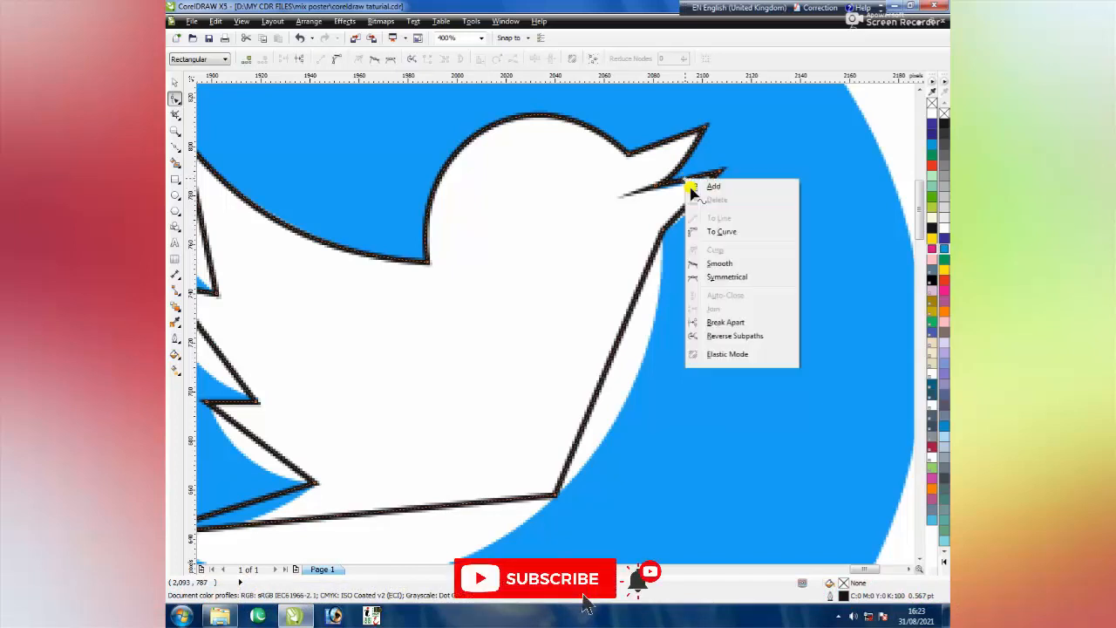
pyautogui.click(721, 232)
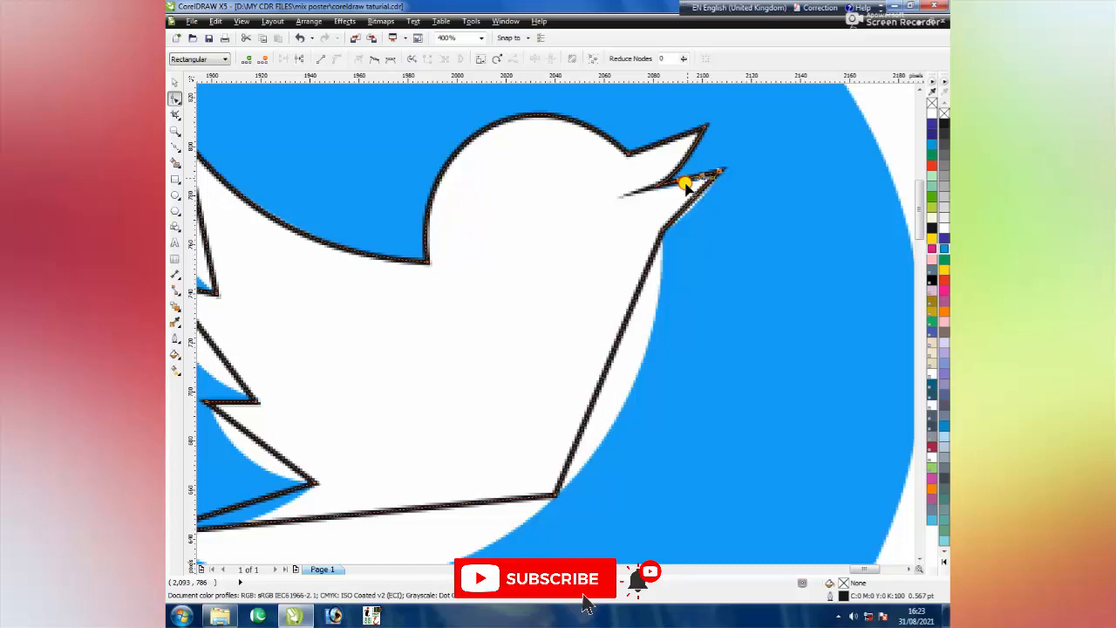
pyautogui.moveTo(687, 183); pyautogui.dragTo(689, 218)
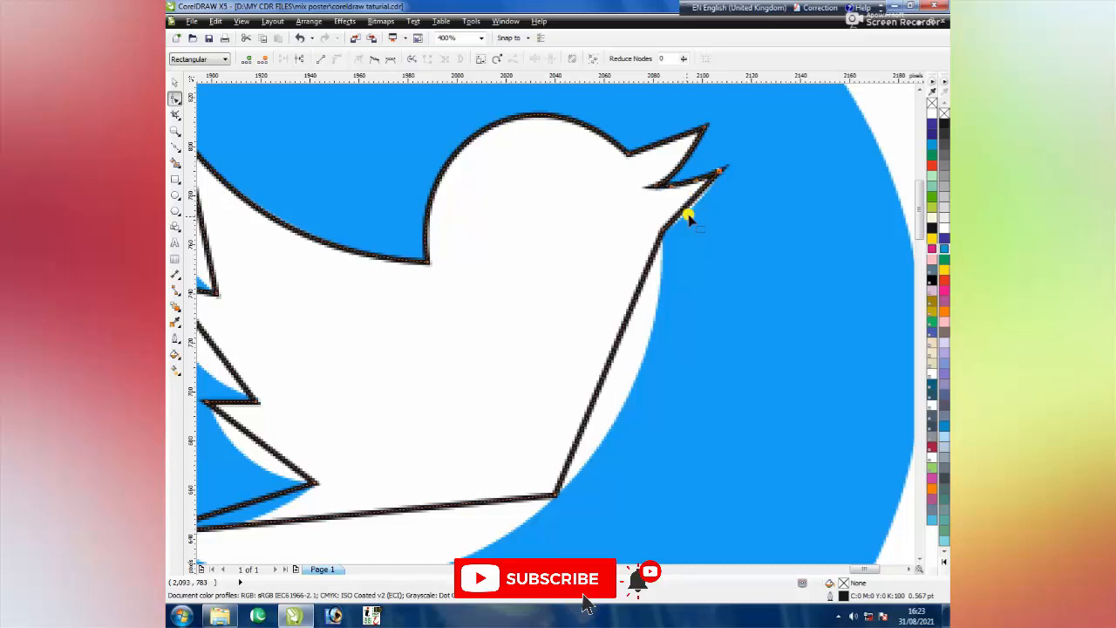
# Convert the breast segment between the beak base and the lower belly node to a curve and bulge it outward to match the original.
pyautogui.click(616, 346)
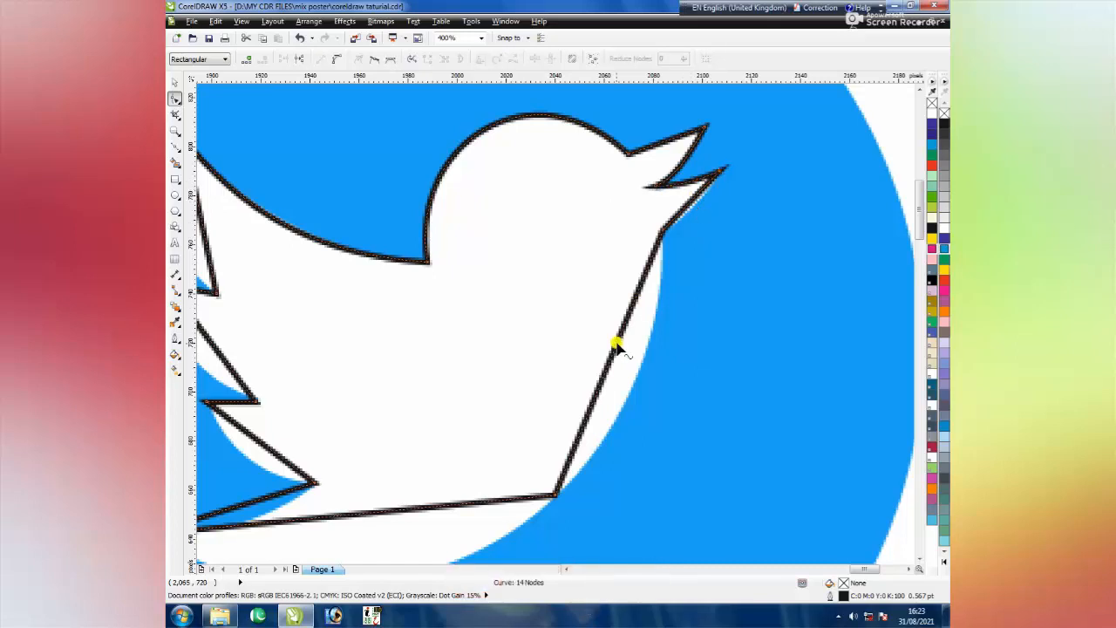
pyautogui.rightClick(615, 346)
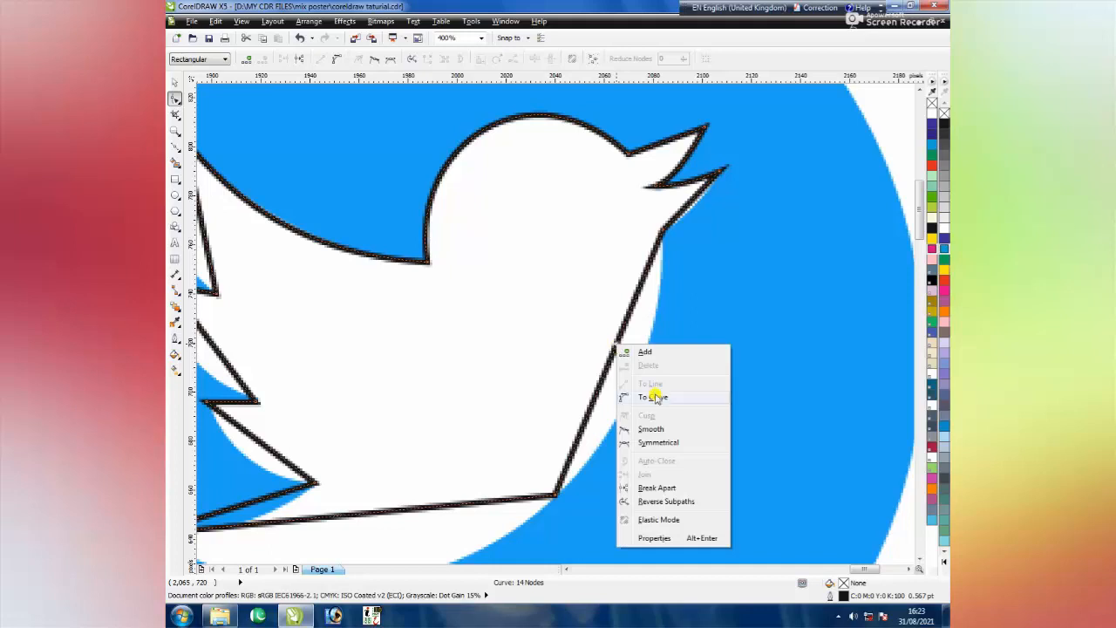
pyautogui.click(655, 399)
pyautogui.moveTo(615, 344); pyautogui.dragTo(639, 366)
# Convert the belly segment between the lower belly node and the tail tip to a curve and bend it along the bird's underside.
pyautogui.scroll(-2, 530, 558)
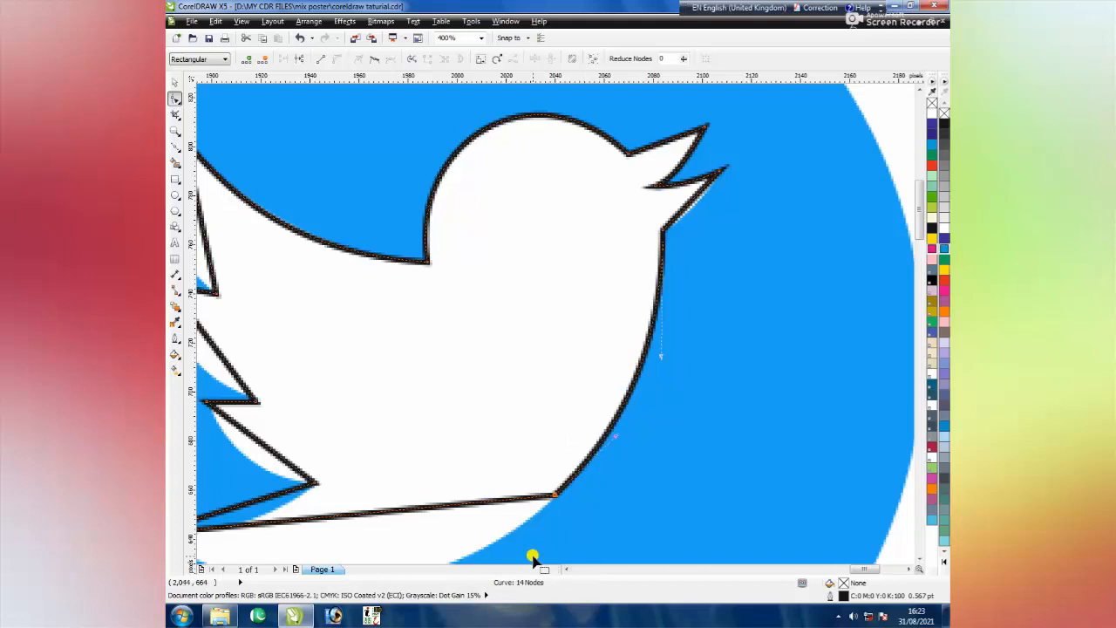
pyautogui.scroll(-3, 918, 556)
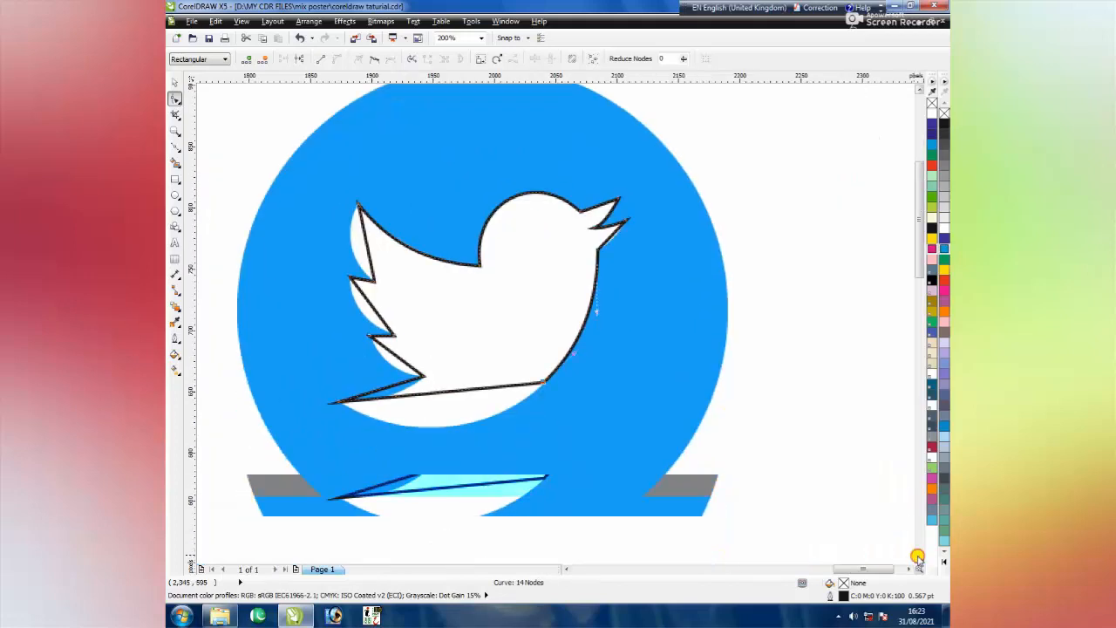
pyautogui.scroll(2, 436, 428)
pyautogui.click(452, 355)
pyautogui.rightClick(475, 388)
pyautogui.click(491, 404)
pyautogui.moveTo(456, 356); pyautogui.dragTo(466, 426)
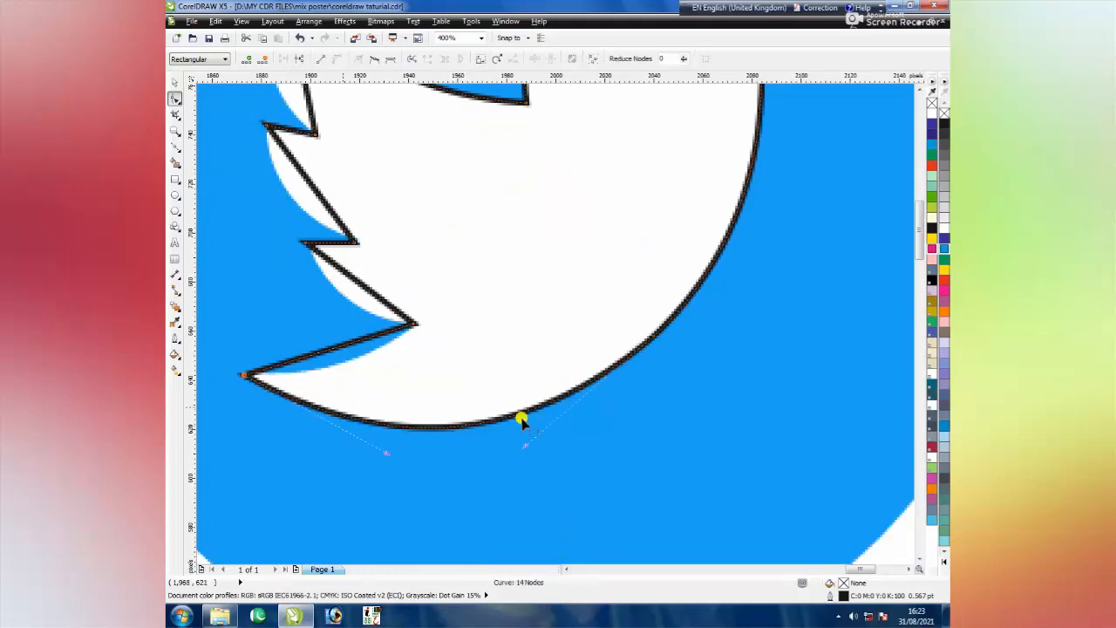
# Convert the tail's upper edge to a curve and bend it down to follow the original shape.
pyautogui.click(339, 347)
pyautogui.rightClick(338, 347)
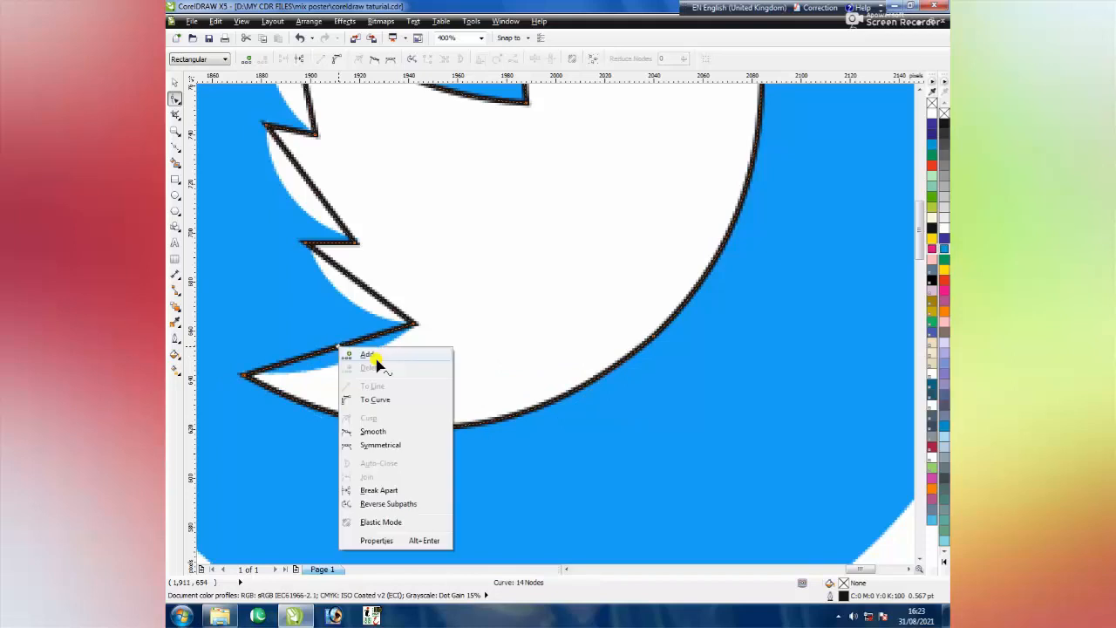
pyautogui.click(348, 392)
pyautogui.click(330, 348)
pyautogui.moveTo(330, 347); pyautogui.dragTo(340, 364)
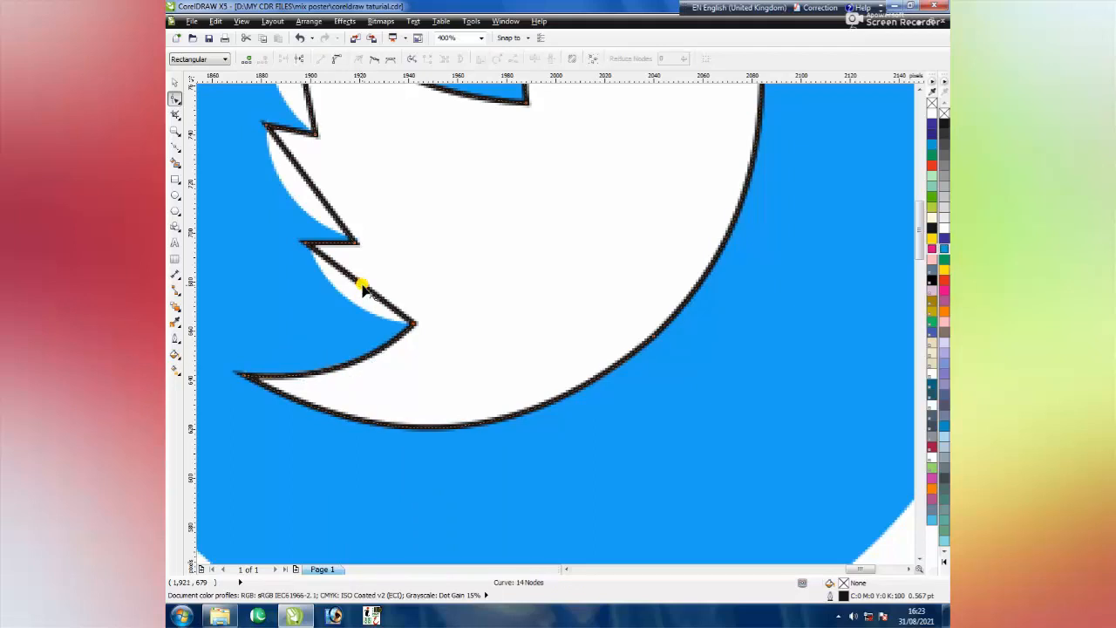
# Convert the outer edges of the lowest and middle wing feathers to curves and bulge them outward along the original.
pyautogui.rightClick(362, 288)
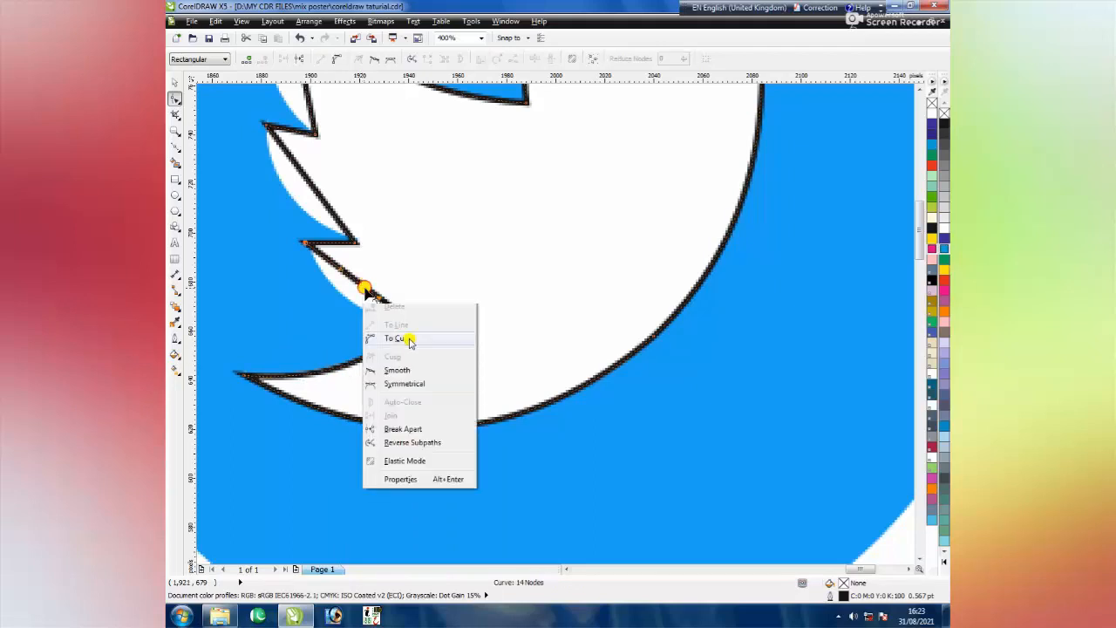
pyautogui.click(406, 337)
pyautogui.moveTo(365, 288); pyautogui.dragTo(348, 301)
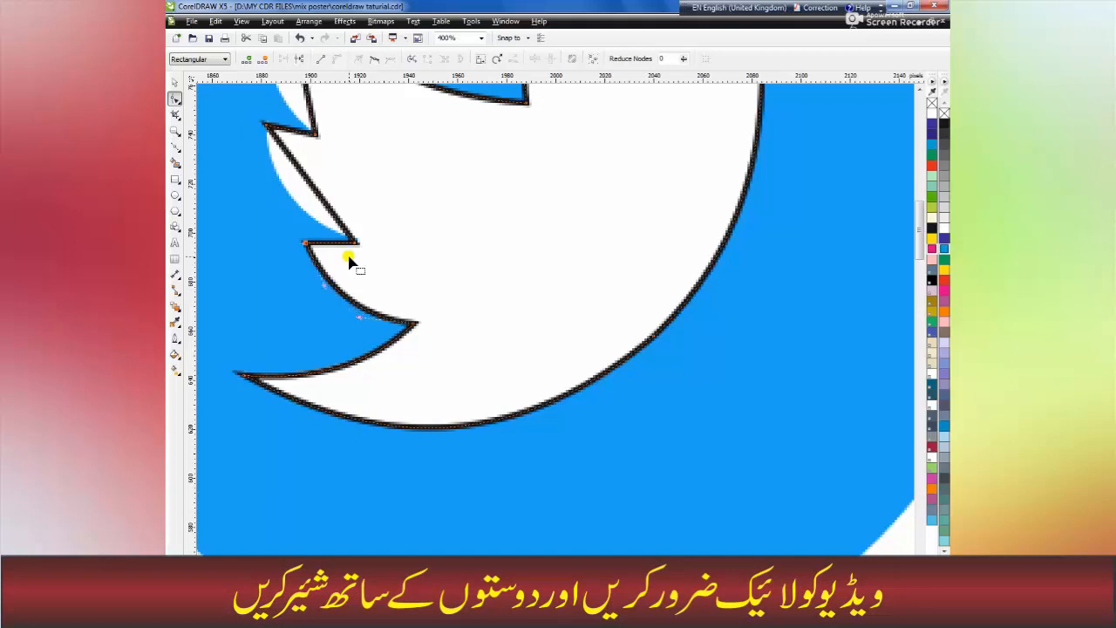
pyautogui.click(319, 199)
pyautogui.rightClick(320, 199)
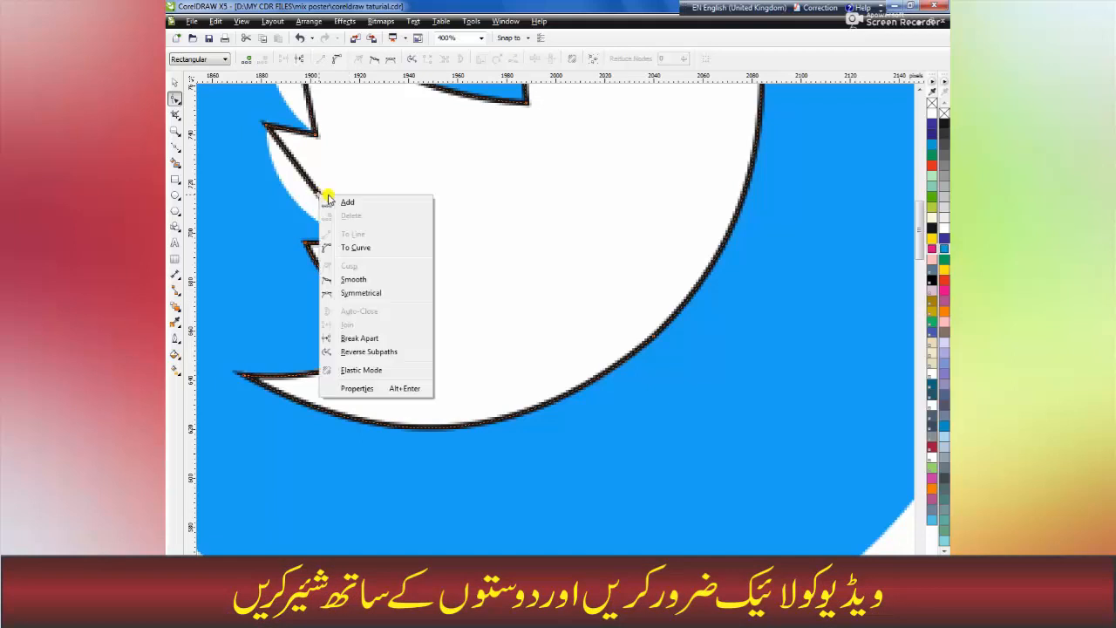
pyautogui.click(344, 246)
pyautogui.moveTo(315, 194); pyautogui.dragTo(294, 200)
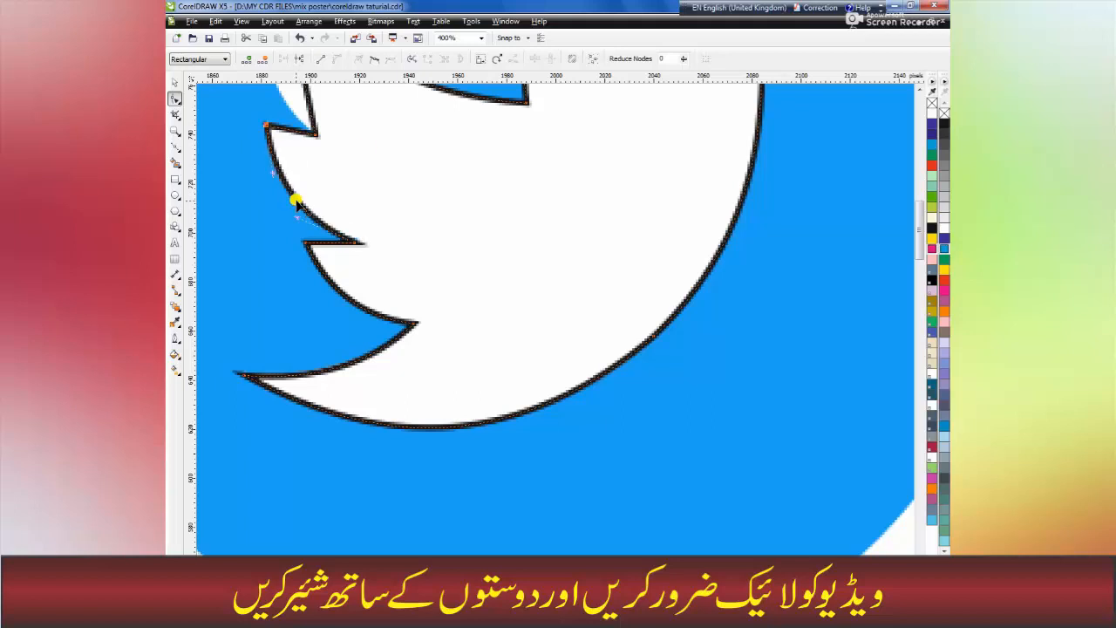
# Convert the outer edge of the top wing feather to a curve and bulge it outward to match the original.
pyautogui.scroll(3, 523, 261)
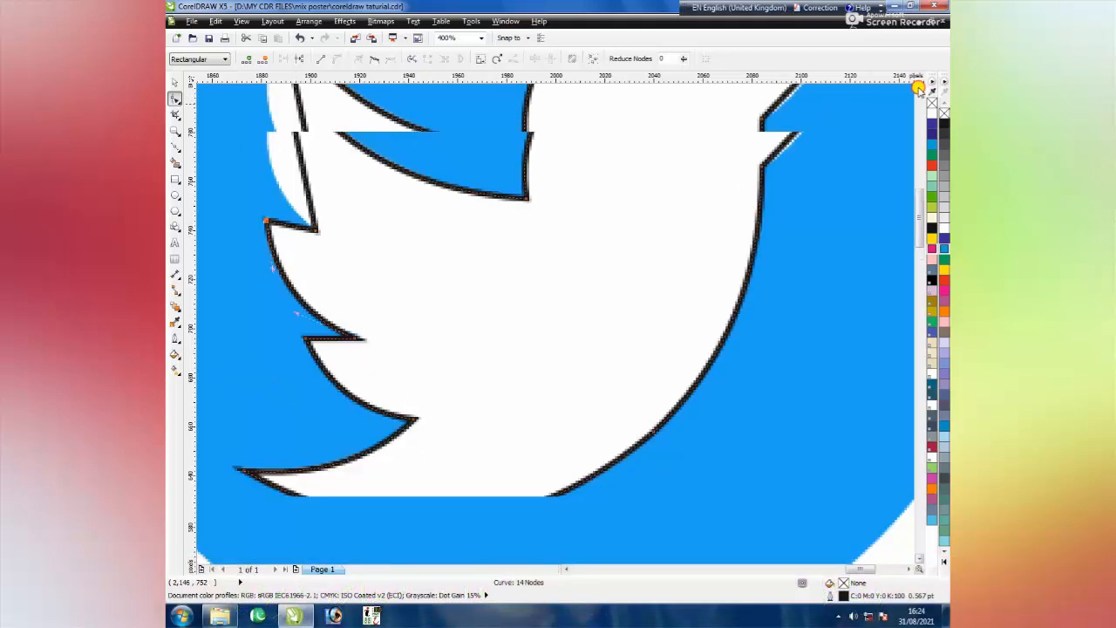
pyautogui.click(299, 292)
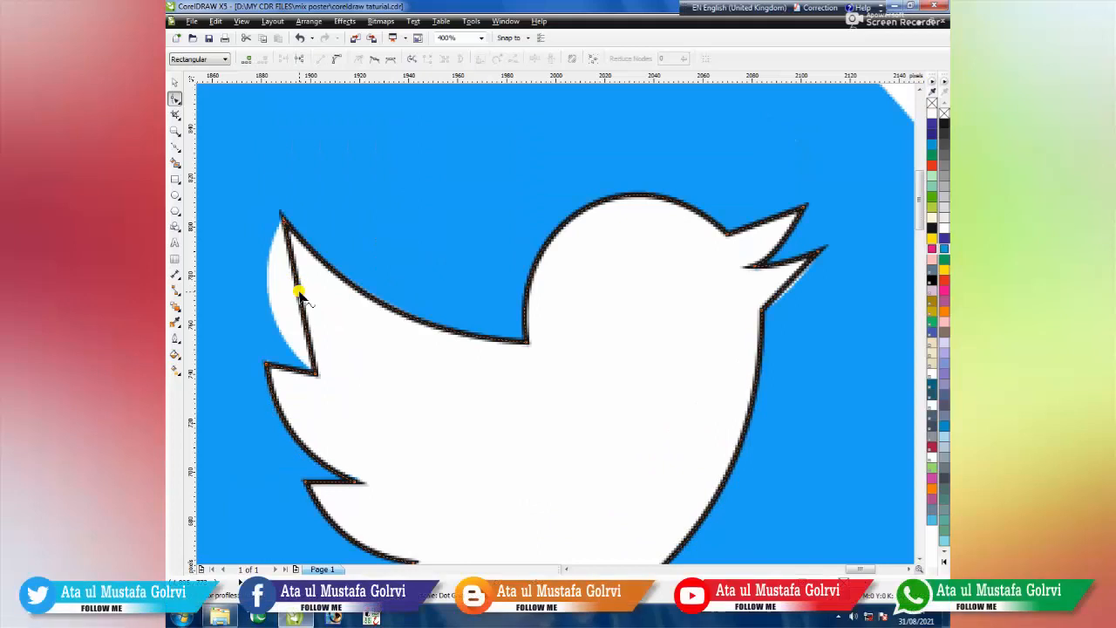
pyautogui.rightClick(299, 292)
pyautogui.click(328, 344)
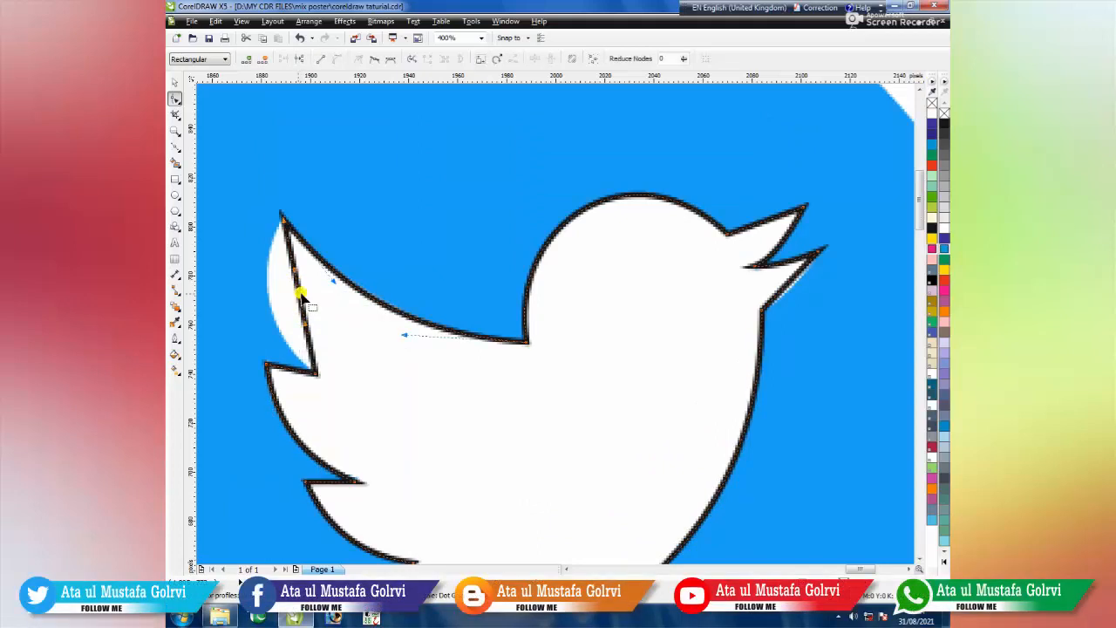
pyautogui.moveTo(300, 293); pyautogui.dragTo(269, 297)
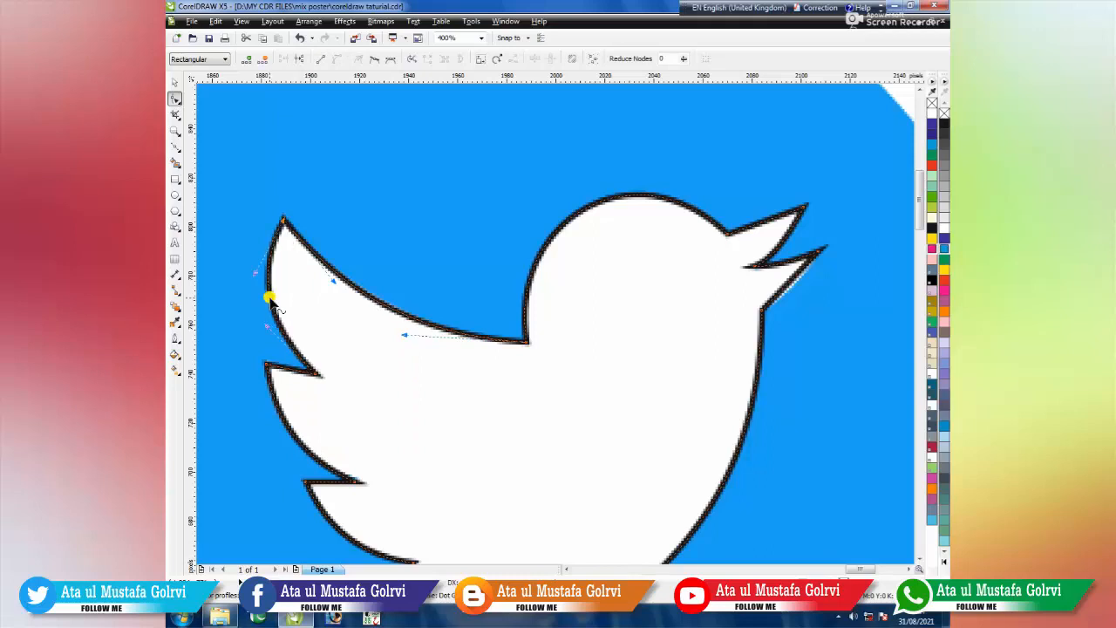
# Fill the traced bird with cyan (C:100 M:0 Y:0 K:0) and move it up and right, off the original bird.
pyautogui.click(175, 87)
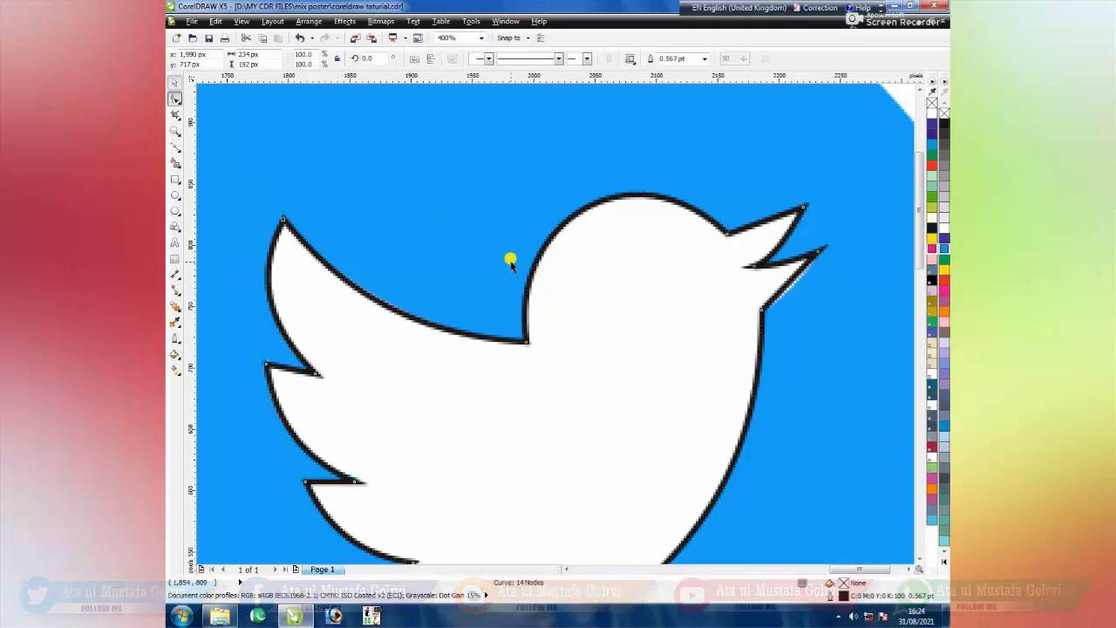
pyautogui.scroll(-1, 508, 268)
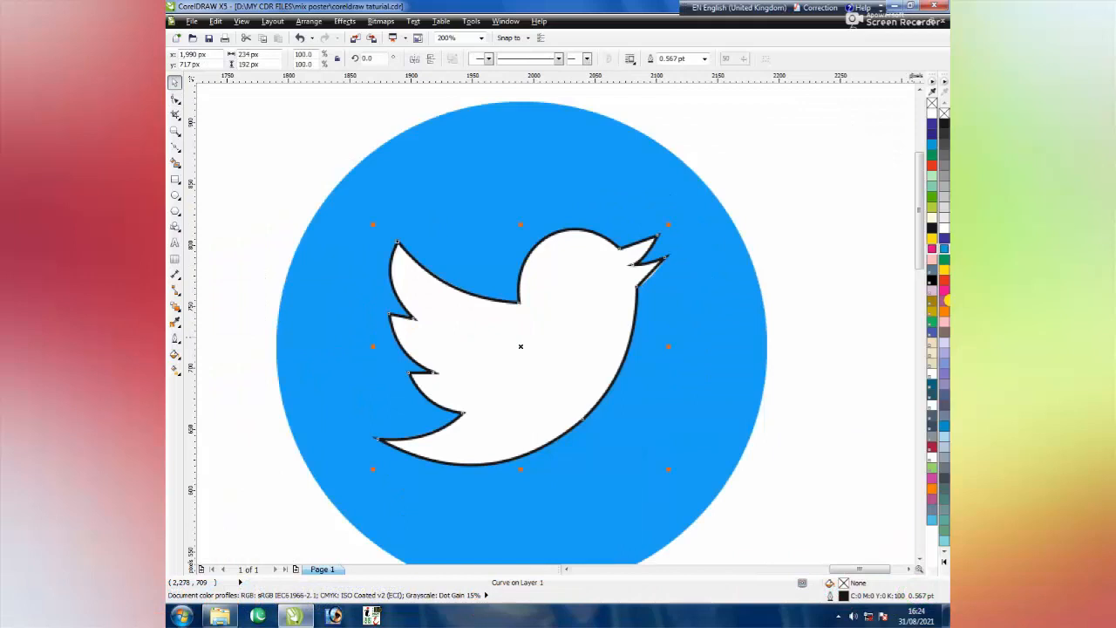
pyautogui.click(944, 249)
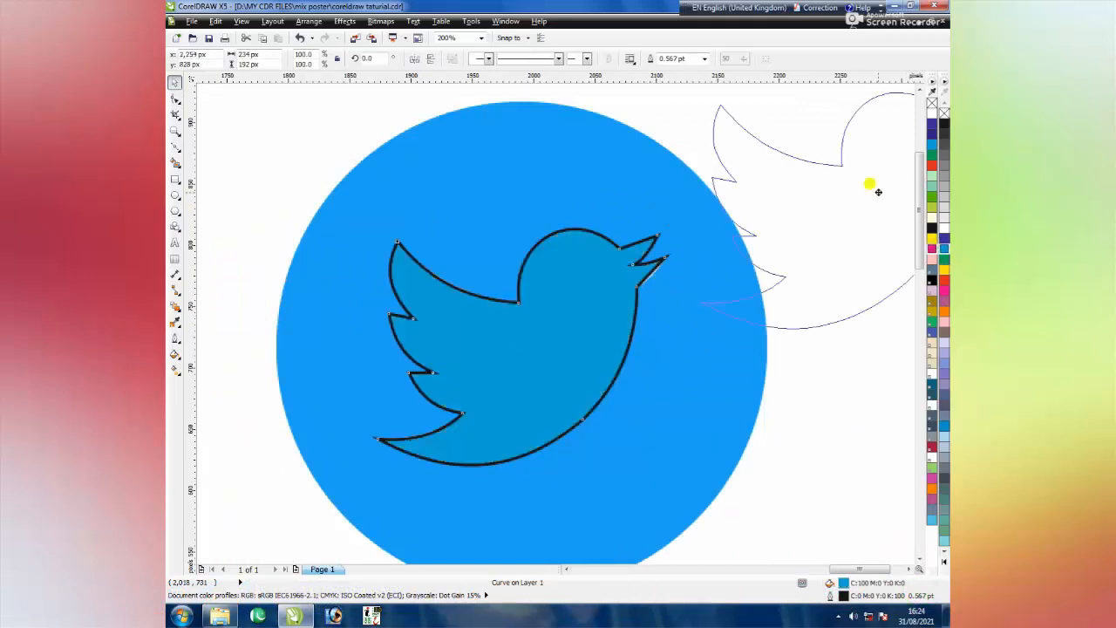
pyautogui.scroll(-1, 846, 228)
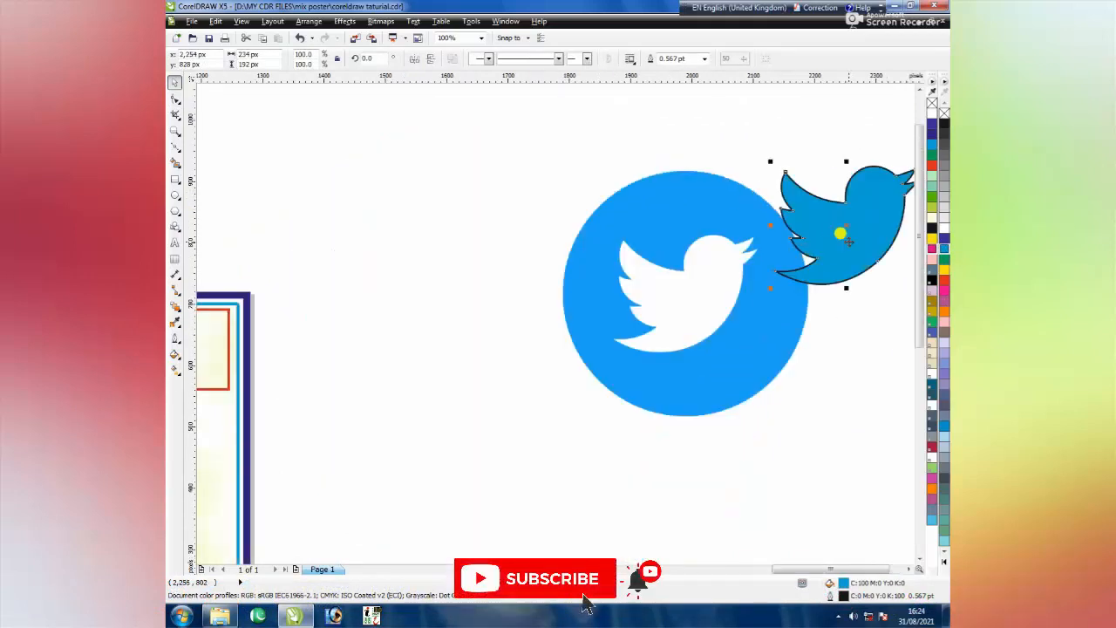